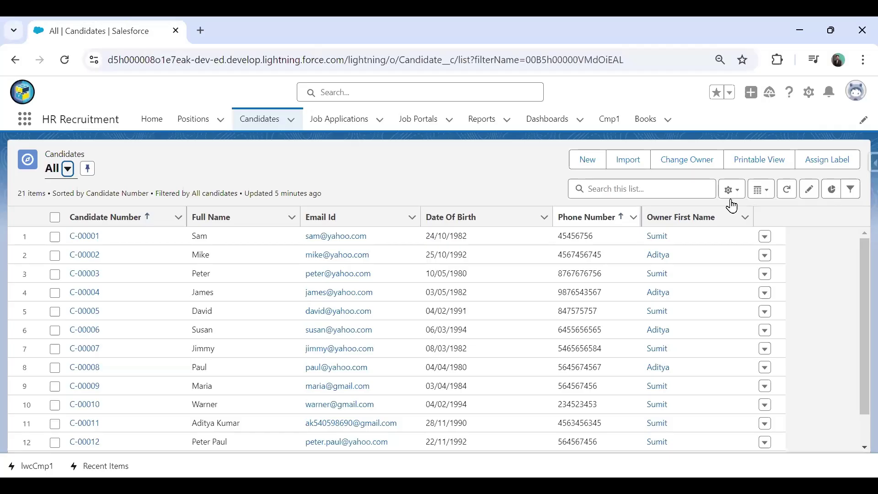
- Add Age to the All Candidates list view's visible fields, right after Date Of Birth, and save
{"action": "left_click", "coordinate": [730, 190]}
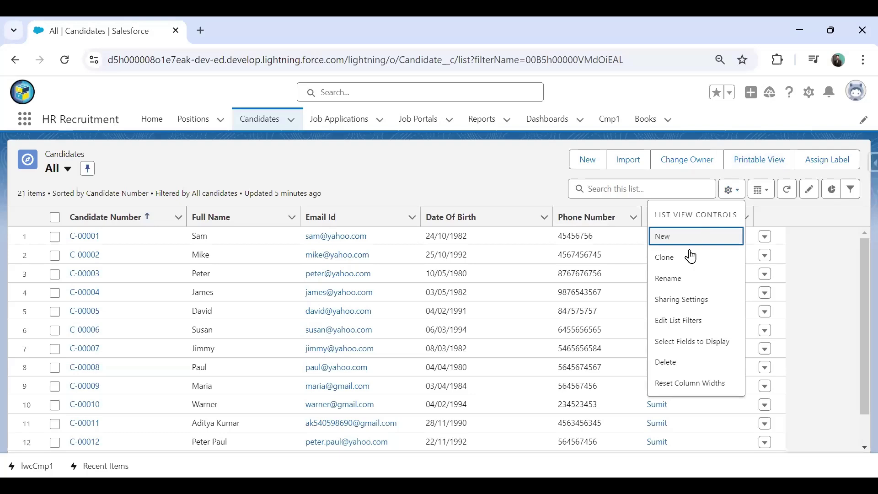
{"action": "left_click", "coordinate": [678, 342]}
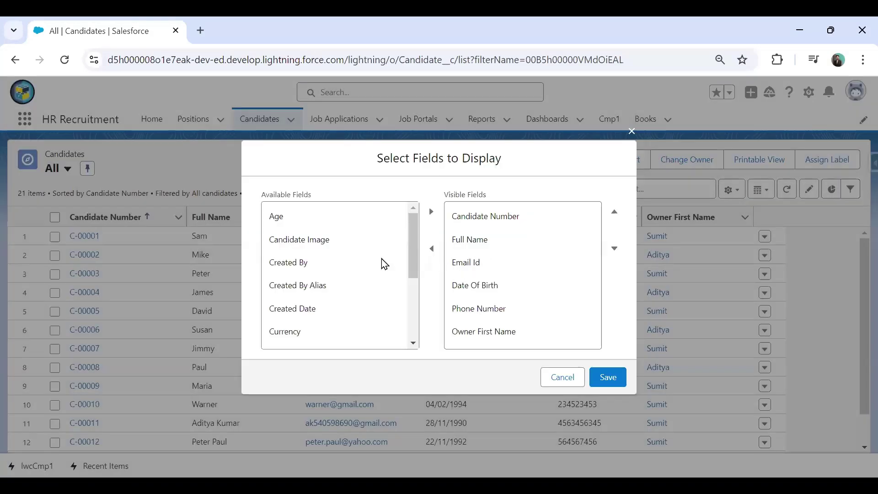
{"action": "left_click", "coordinate": [276, 216]}
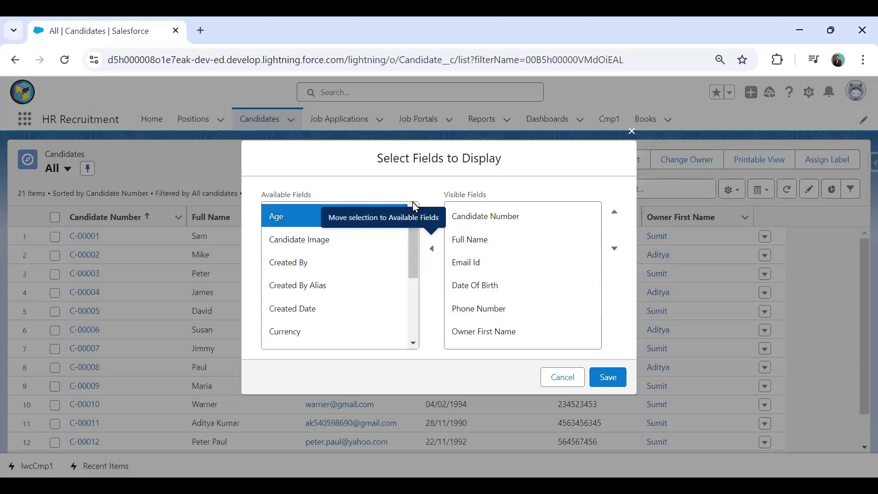
{"action": "left_click", "coordinate": [431, 212]}
{"action": "scroll", "coordinate": [528, 317], "scroll_direction": "down", "scroll_amount": 1}
{"action": "left_click", "coordinate": [506, 347]}
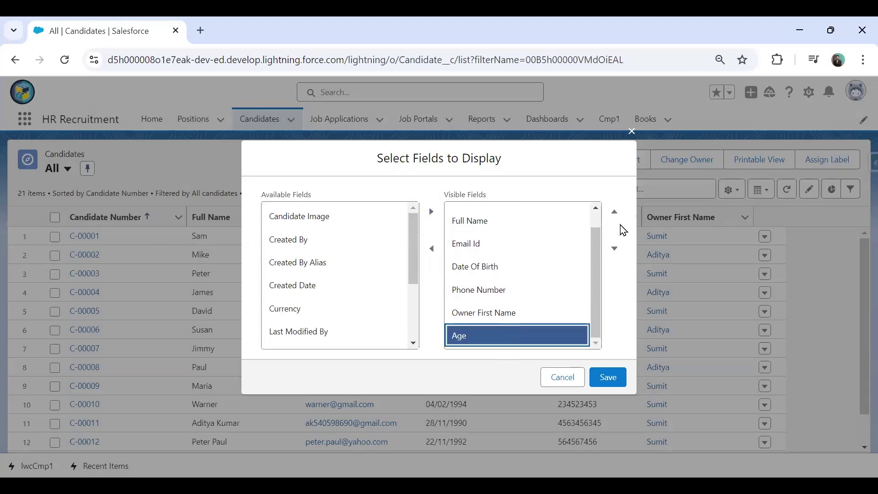
{"action": "left_click", "coordinate": [614, 212]}
{"action": "left_click", "coordinate": [614, 212]}
{"action": "left_click", "coordinate": [607, 380]}
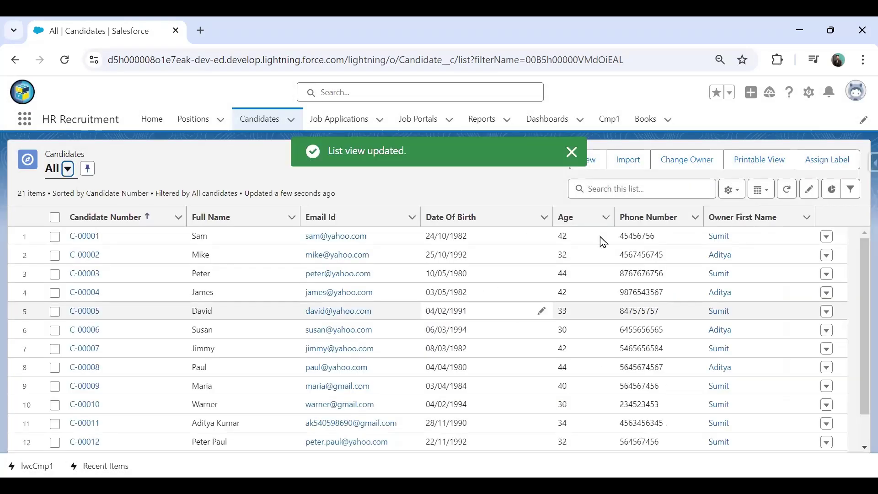
{"action": "left_click", "coordinate": [572, 152]}
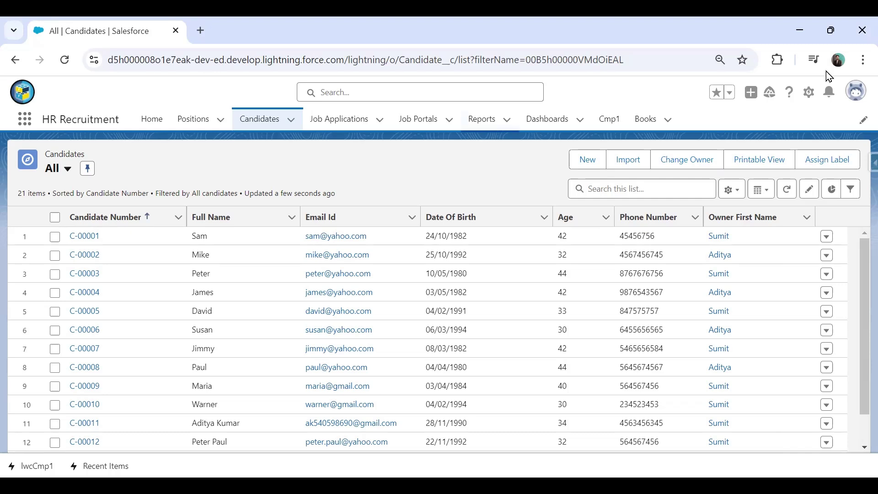
{"action": "left_click", "coordinate": [809, 93]}
- Open Setup in a new tab and find the Flows page via Quick Find
{"action": "left_click", "coordinate": [777, 126]}
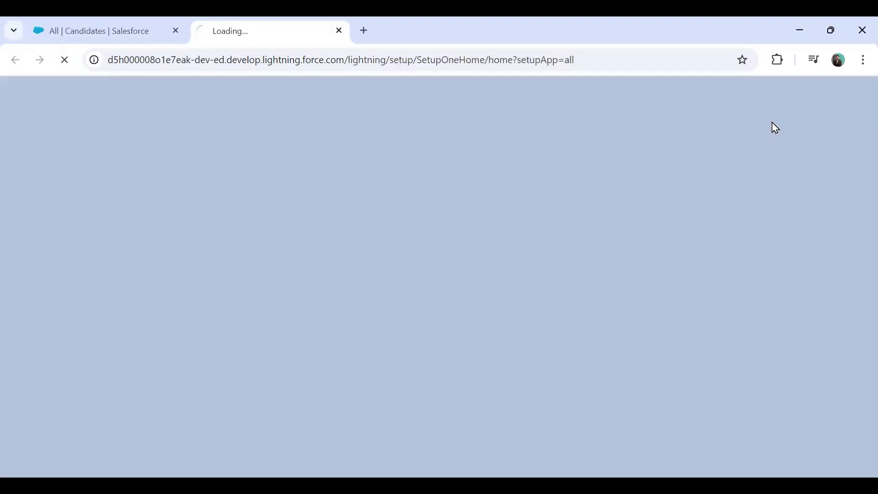
{"action": "left_click_drag", "start_coordinate": [232, 26], "coordinate": [114, 32]}
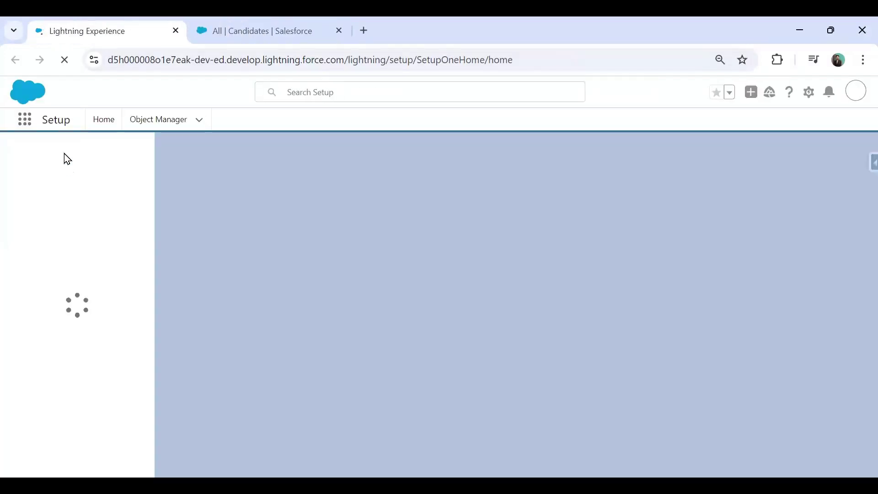
{"action": "left_click", "coordinate": [64, 152]}
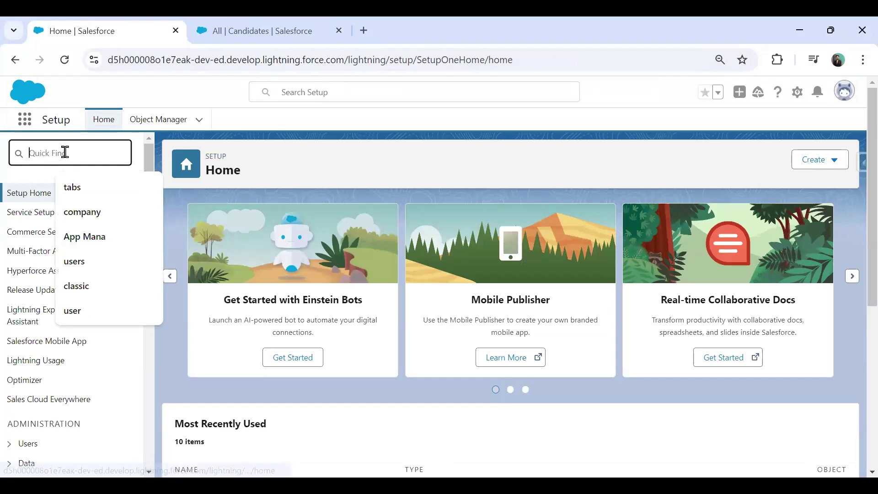
{"action": "type", "text": "Flows"}
{"action": "left_click", "coordinate": [46, 213]}
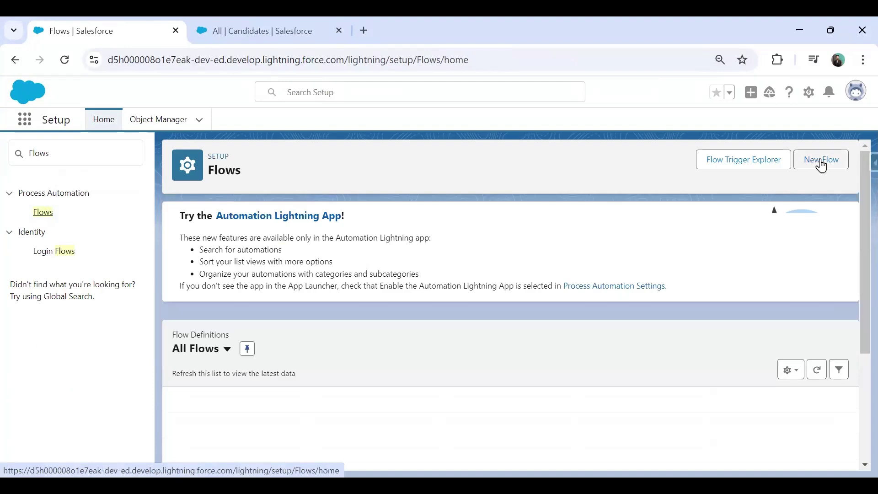
- Start a new flow and return to the Flow Builder tab
{"action": "left_click", "coordinate": [824, 164]}
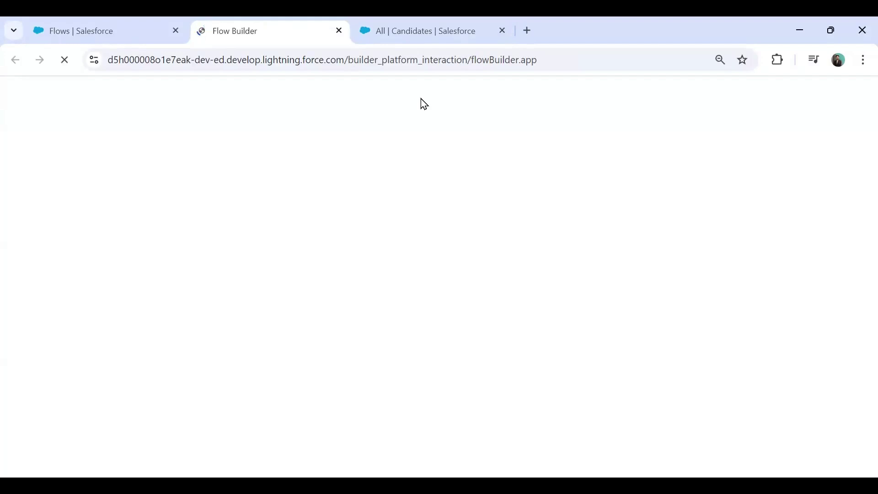
{"action": "left_click", "coordinate": [398, 30]}
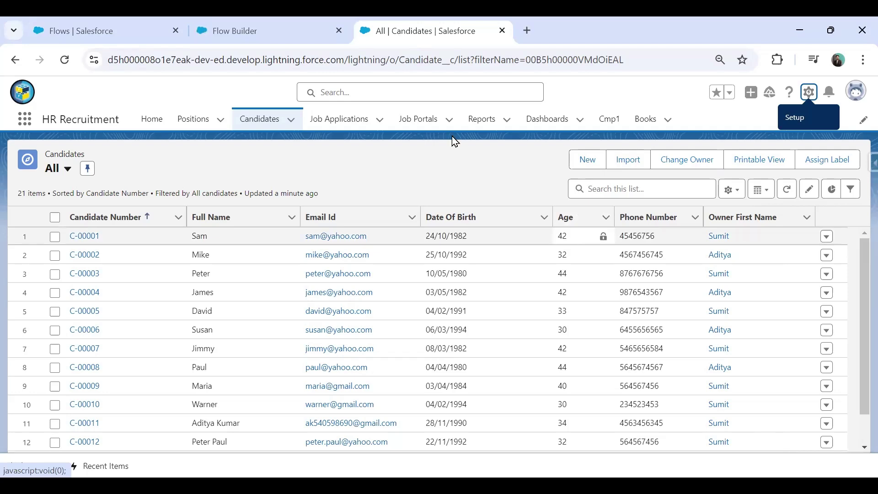
{"action": "left_click", "coordinate": [245, 32]}
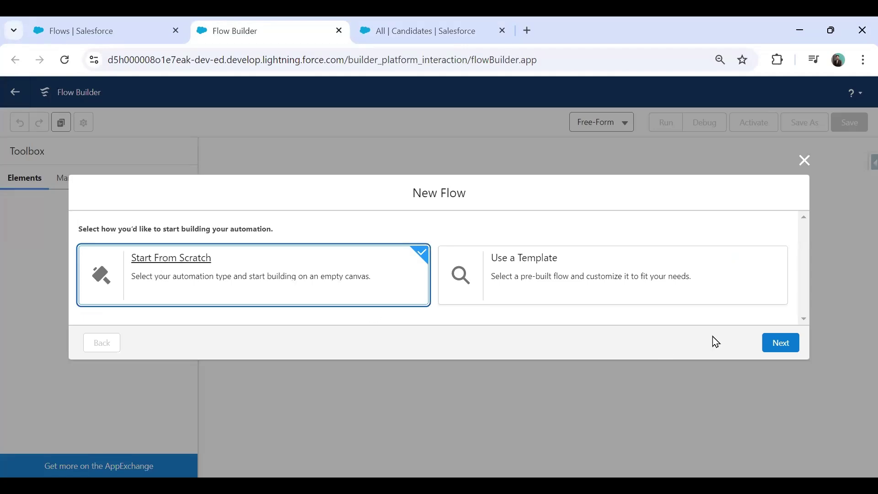
- Create a record-triggered flow on Candidate that runs when records are created or updated
{"action": "left_click", "coordinate": [777, 344]}
{"action": "left_click", "coordinate": [521, 196]}
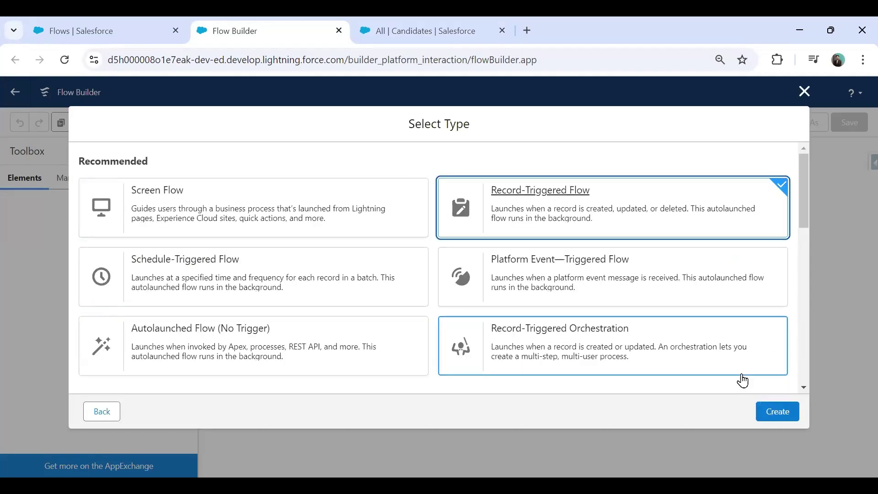
{"action": "left_click", "coordinate": [775, 412]}
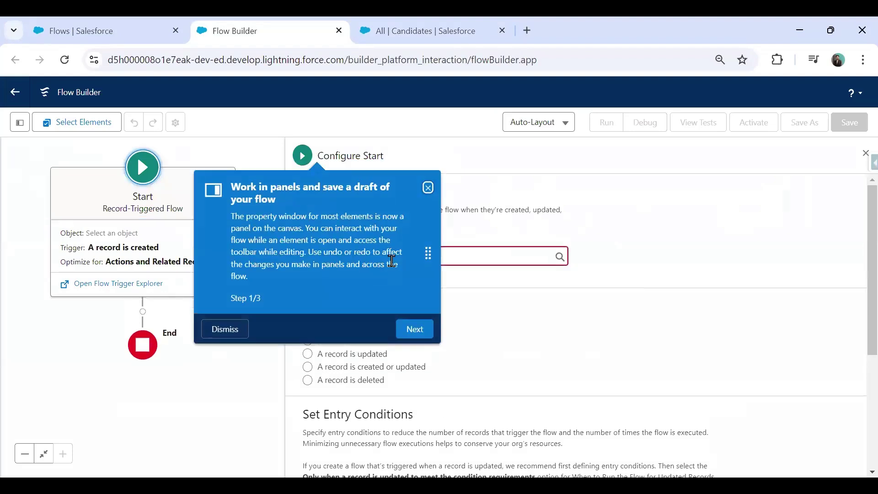
{"action": "left_click", "coordinate": [225, 329]}
{"action": "left_click", "coordinate": [374, 261]}
{"action": "type", "text": "Candi"}
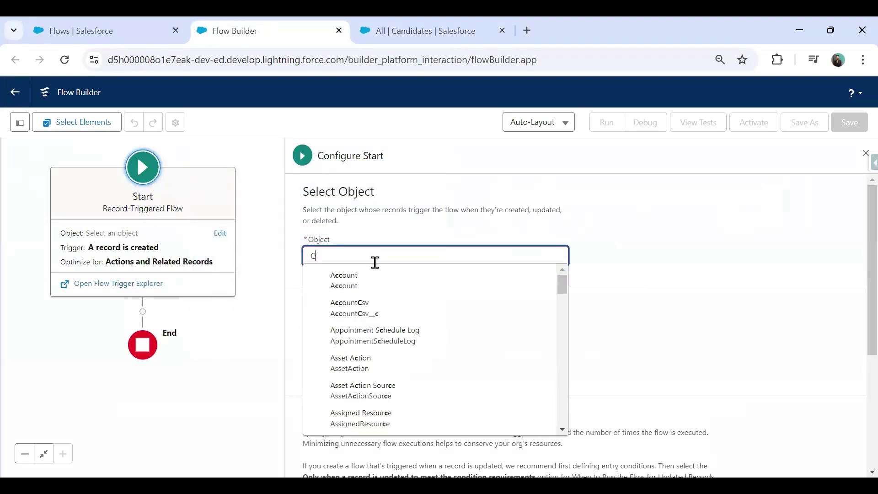
{"action": "left_click", "coordinate": [336, 275]}
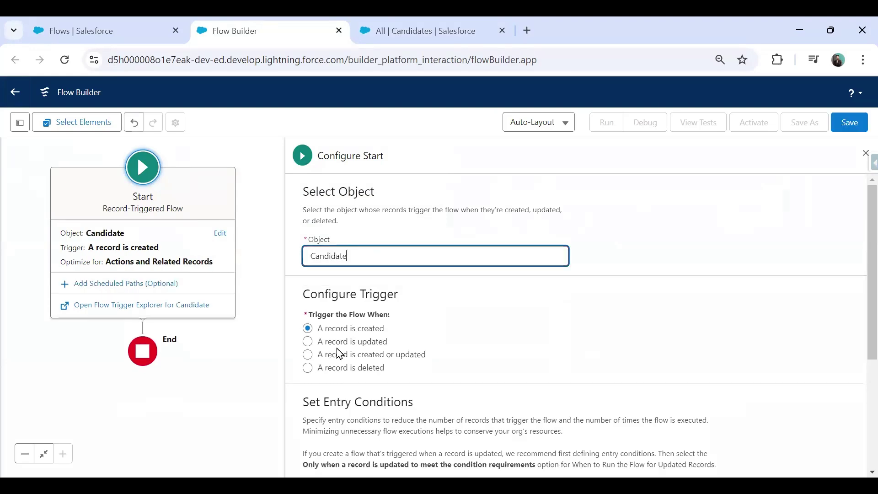
{"action": "left_click", "coordinate": [308, 355]}
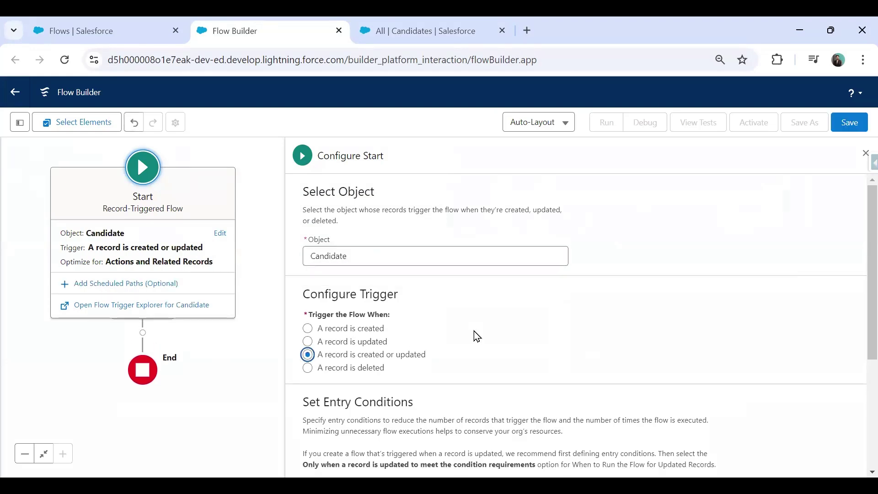
{"action": "scroll", "coordinate": [476, 336], "scroll_direction": "down", "scroll_amount": 4}
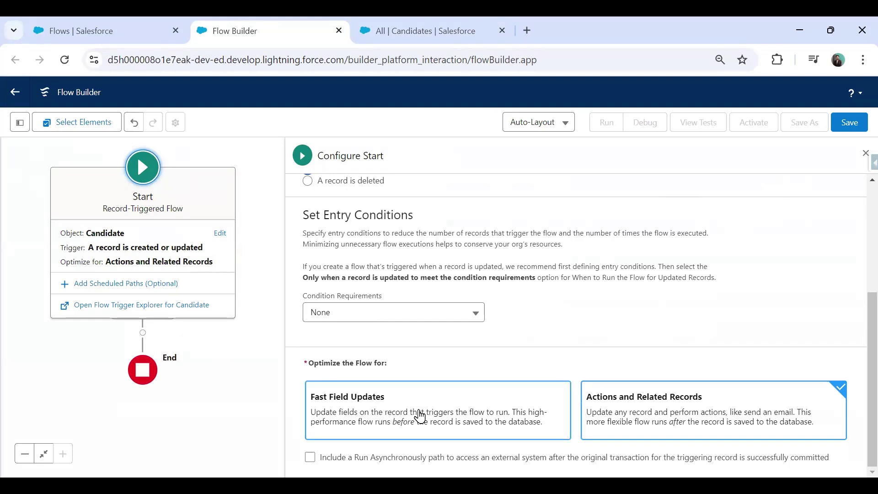
- Add the entry condition Date_Of_Birth__c Is Null False, with all conditions required, and save
{"action": "left_click", "coordinate": [337, 320]}
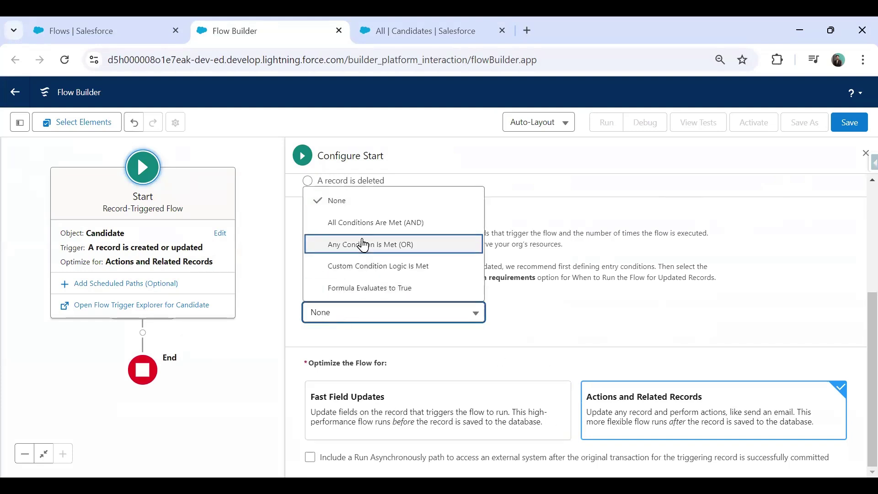
{"action": "left_click", "coordinate": [362, 221]}
{"action": "left_click", "coordinate": [360, 362]}
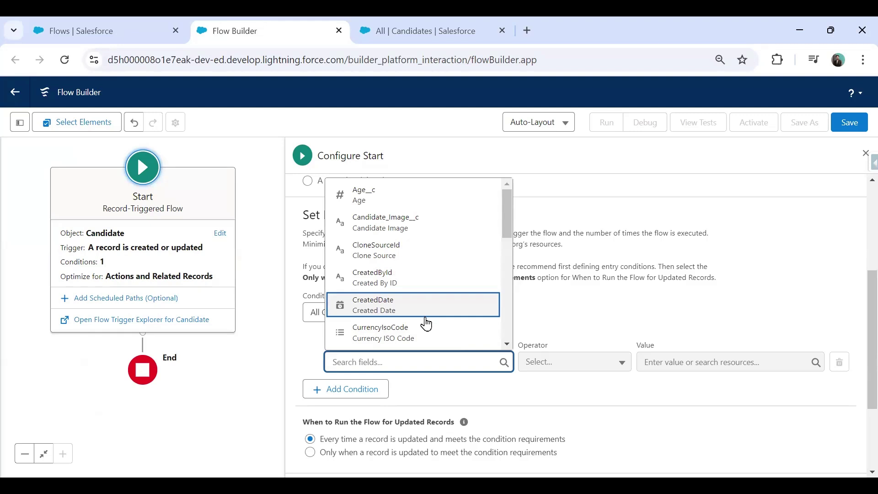
{"action": "scroll", "coordinate": [428, 316], "scroll_direction": "down", "scroll_amount": 2}
{"action": "left_click", "coordinate": [410, 297]}
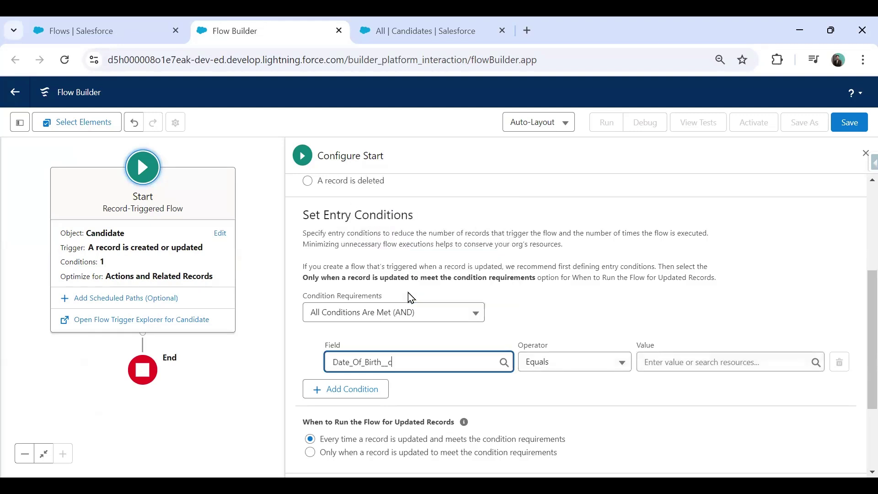
{"action": "left_click", "coordinate": [583, 365]}
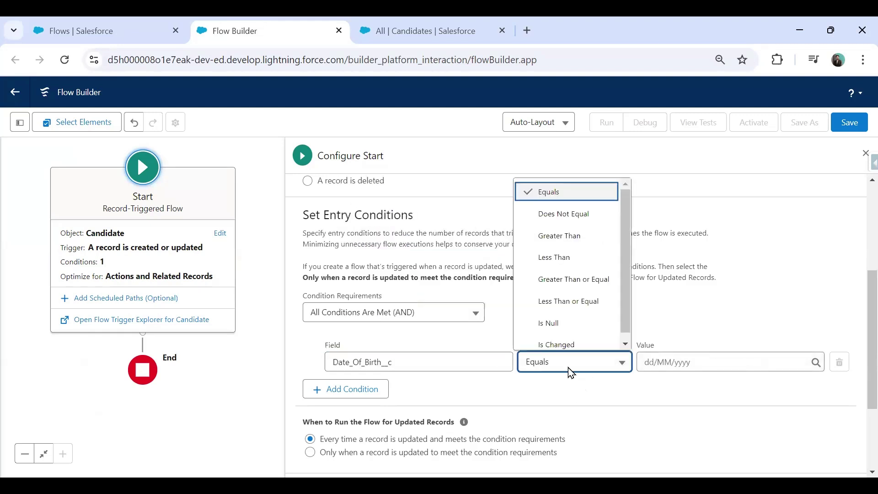
{"action": "left_click", "coordinate": [568, 324]}
{"action": "left_click", "coordinate": [709, 363]}
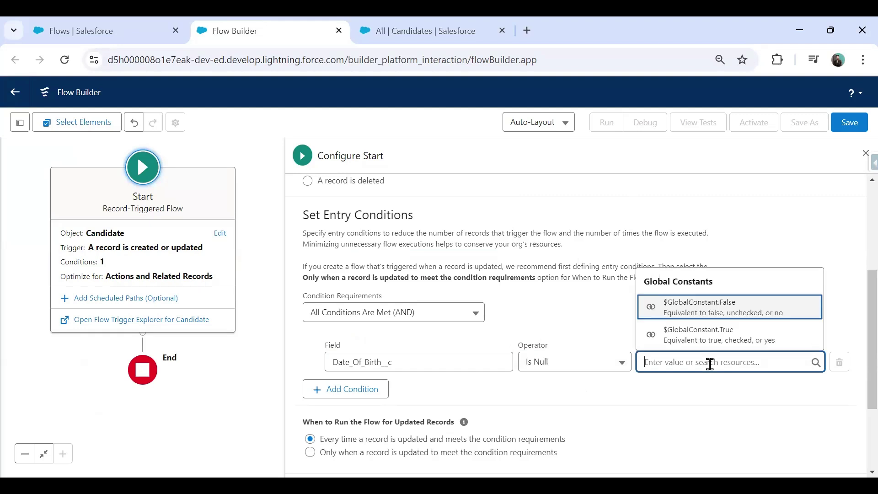
{"action": "left_click", "coordinate": [709, 317]}
{"action": "left_click", "coordinate": [590, 415]}
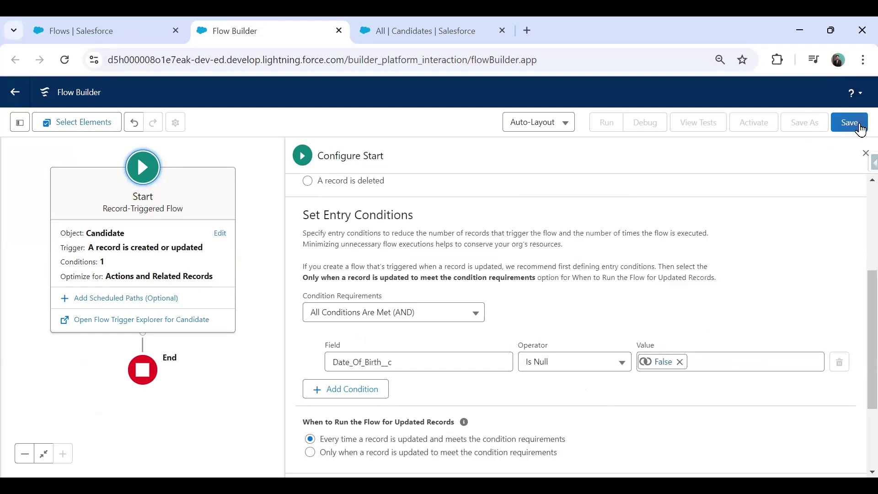
{"action": "left_click", "coordinate": [864, 153]}
{"action": "left_click", "coordinate": [849, 123]}
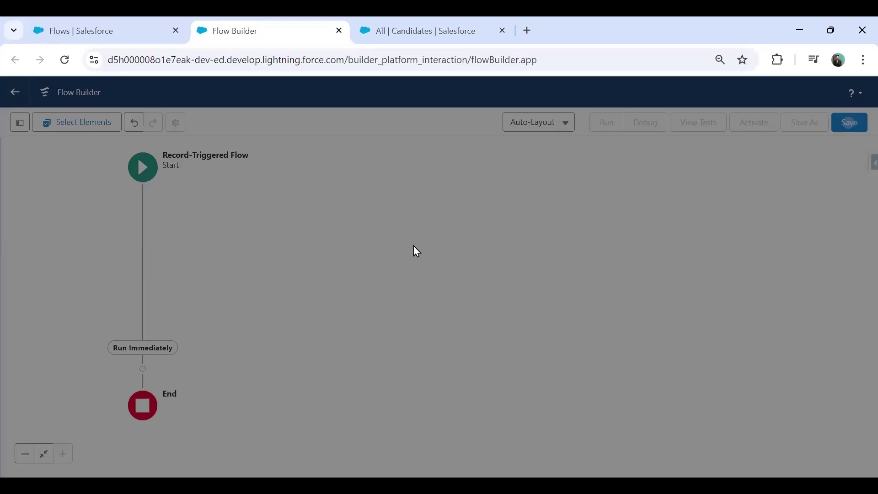
- Label the flow 'Custom Error Trigger Flow on Candidate' with an auto-filled API name and save
{"action": "left_click", "coordinate": [284, 233]}
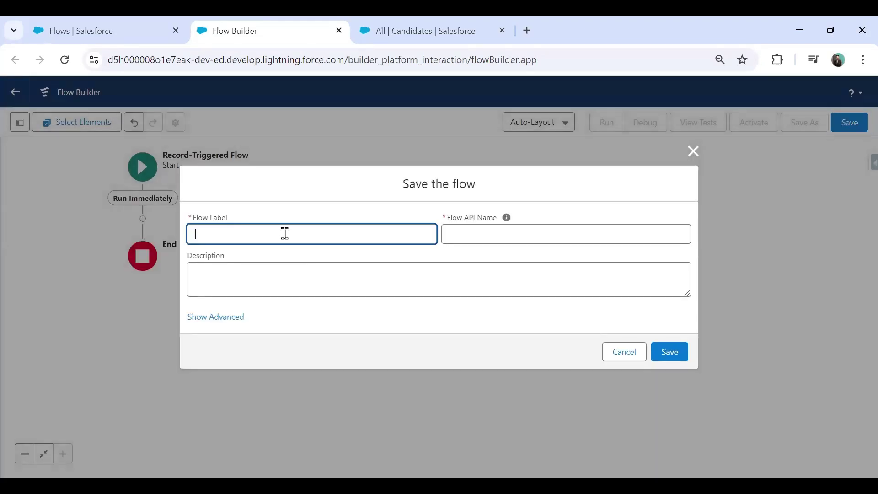
{"action": "type", "text": "Custom Error Trigger Flow on Candidate O"}
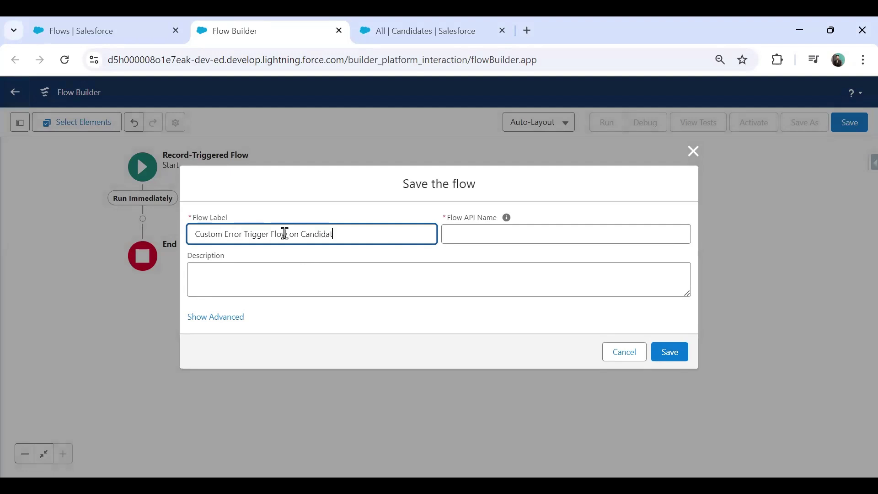
{"action": "key", "text": "Tab"}
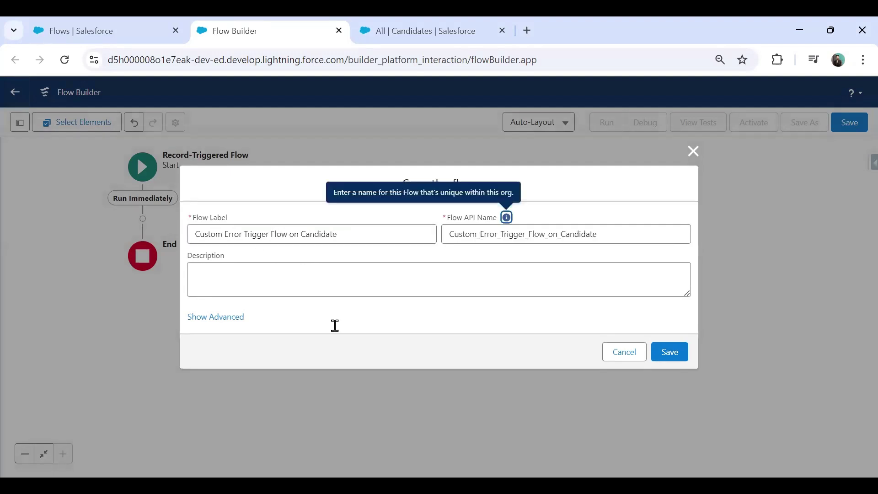
{"action": "left_click", "coordinate": [669, 353]}
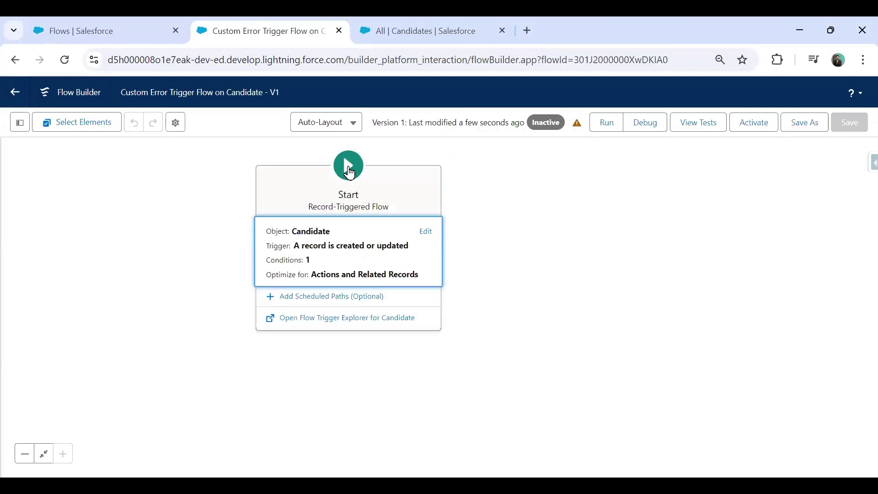
- Add a Decision element labelled 'Validate Age' after the start element
{"action": "left_click", "coordinate": [349, 174]}
{"action": "left_click", "coordinate": [551, 239]}
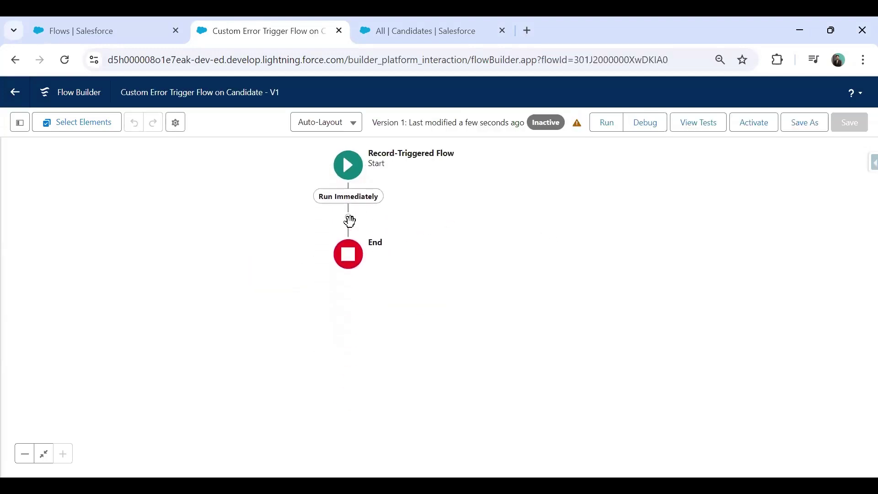
{"action": "left_click", "coordinate": [349, 219]}
{"action": "scroll", "coordinate": [315, 362], "scroll_direction": "down", "scroll_amount": 5}
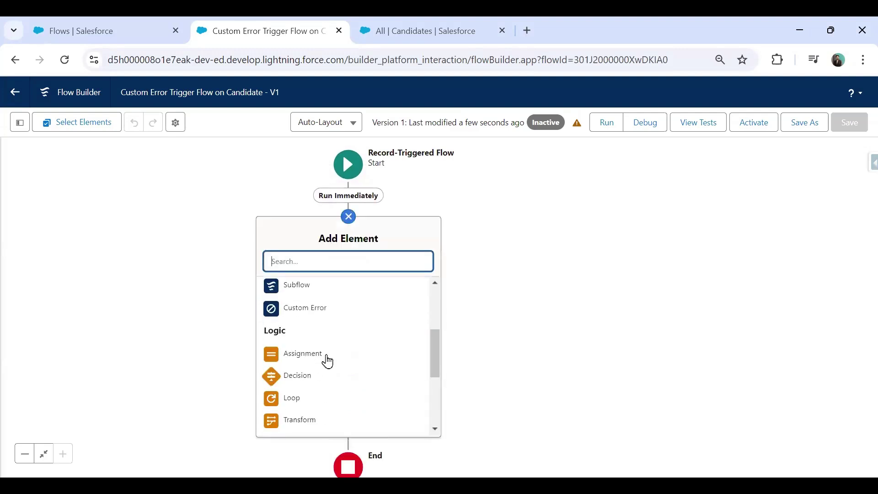
{"action": "left_click", "coordinate": [309, 313]}
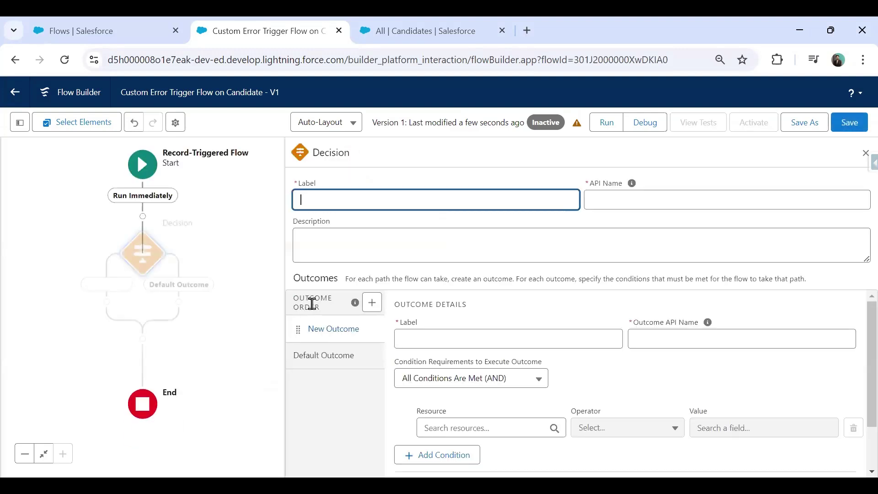
{"action": "type", "text": "Validate Age"}
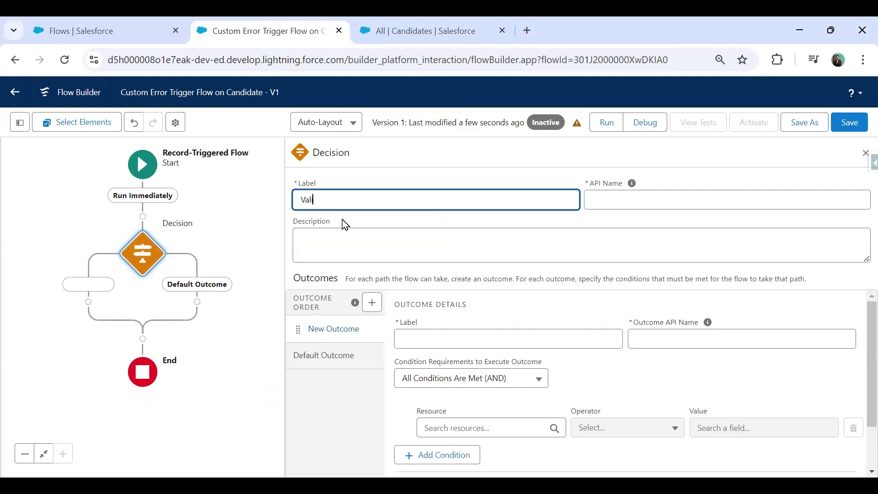
{"action": "left_click", "coordinate": [417, 263]}
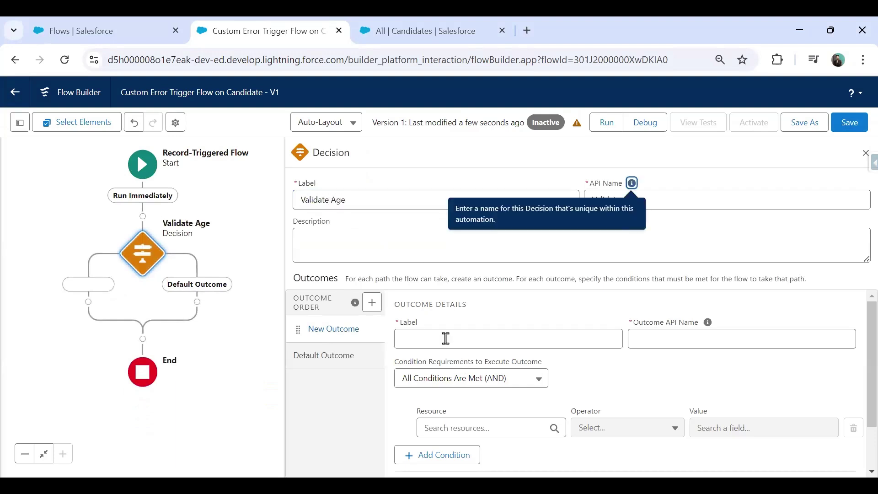
- Add an outcome 'Age <25' whose condition uses the triggering Candidate record
{"action": "left_click", "coordinate": [445, 338]}
{"action": "type", "text": "Age "}
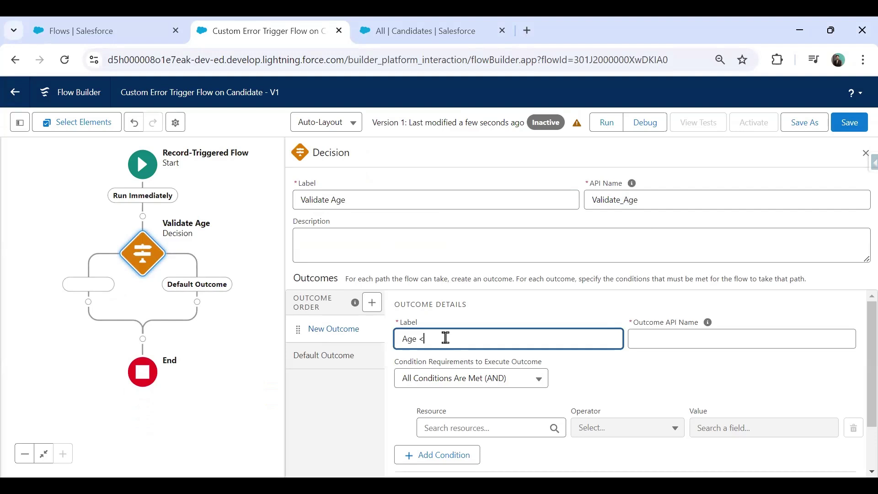
{"action": "type", "text": "<25"}
{"action": "key", "text": "Tab"}
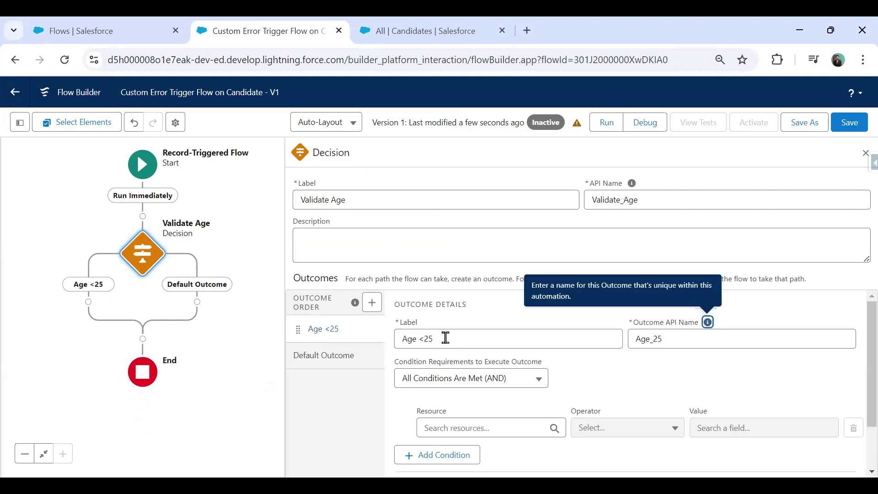
{"action": "left_click", "coordinate": [457, 429]}
{"action": "scroll", "coordinate": [518, 331], "scroll_direction": "down", "scroll_amount": 5}
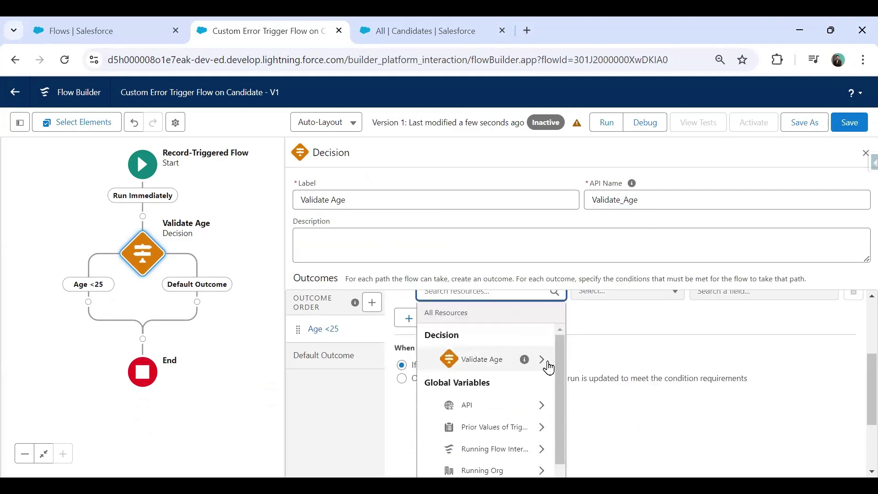
{"action": "scroll", "coordinate": [548, 365], "scroll_direction": "down", "scroll_amount": 3}
{"action": "scroll", "coordinate": [504, 421], "scroll_direction": "down", "scroll_amount": 3}
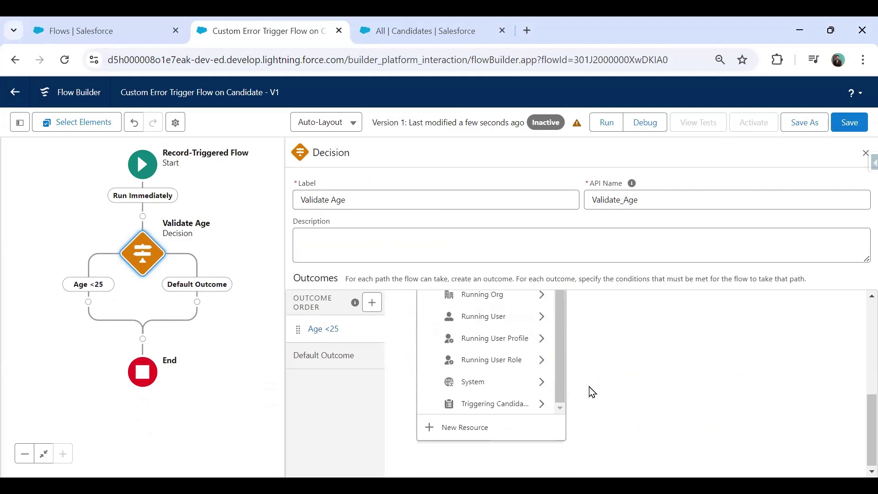
{"action": "left_click", "coordinate": [521, 405]}
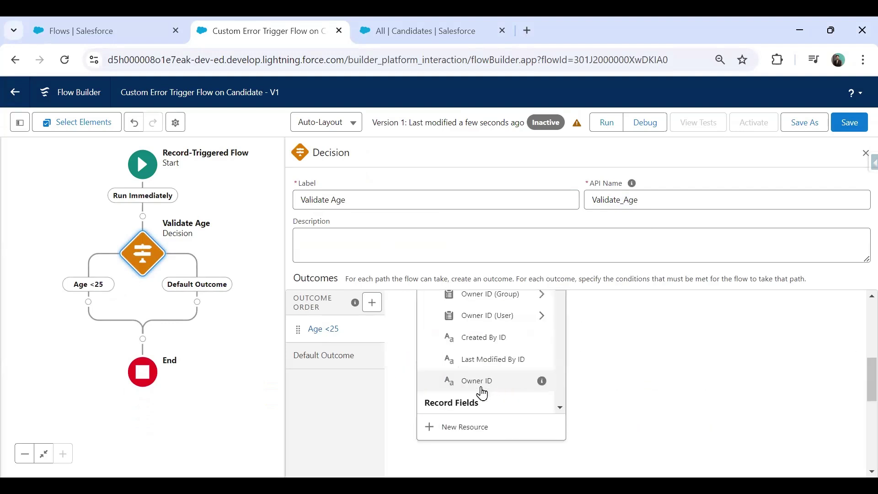
- Set the Age <25 condition to {!$Record.Age} Less Than 25
{"action": "type", "text": "Ag"}
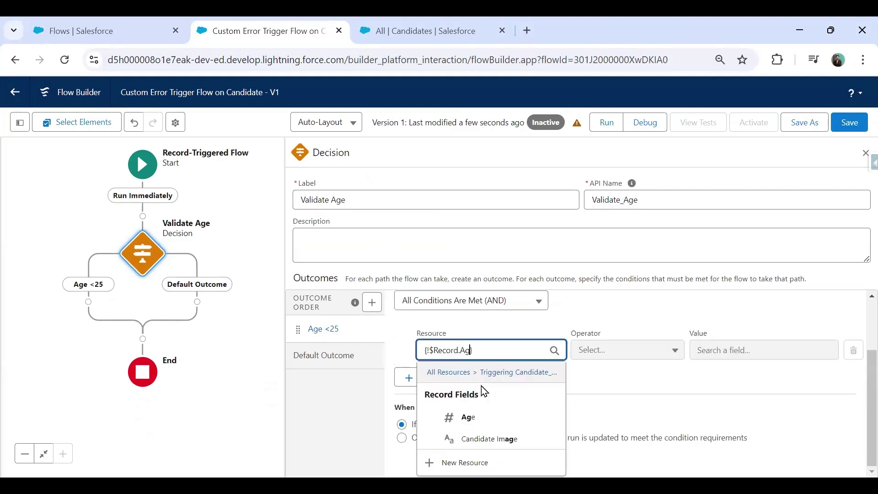
{"action": "left_click", "coordinate": [619, 348]}
{"action": "left_click", "coordinate": [610, 368]}
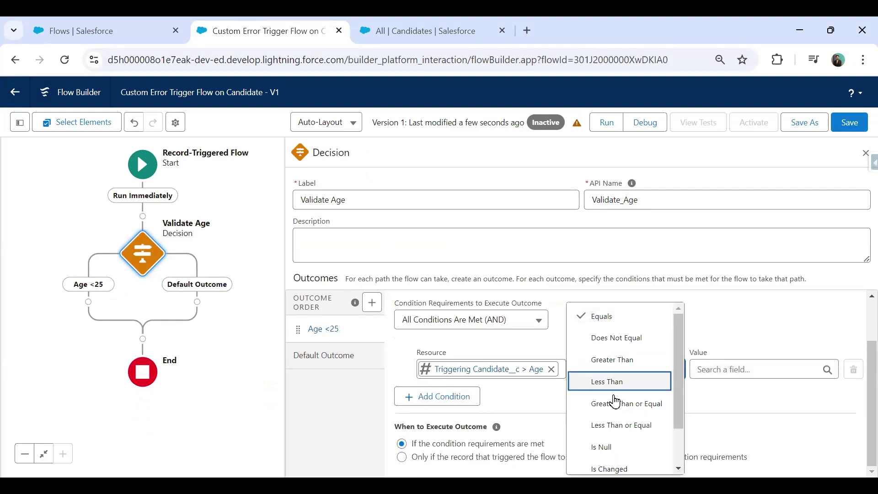
{"action": "left_click", "coordinate": [646, 380]}
{"action": "left_click", "coordinate": [762, 373]}
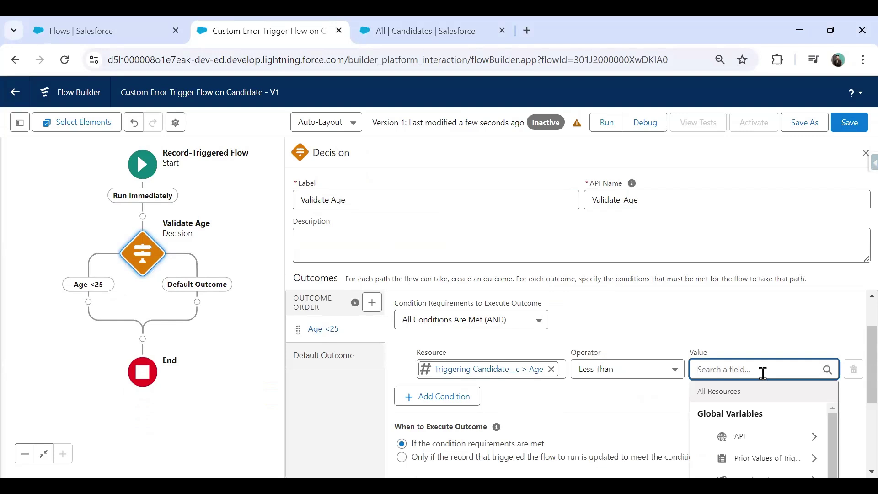
{"action": "type", "text": "25"}
{"action": "left_click", "coordinate": [650, 316]}
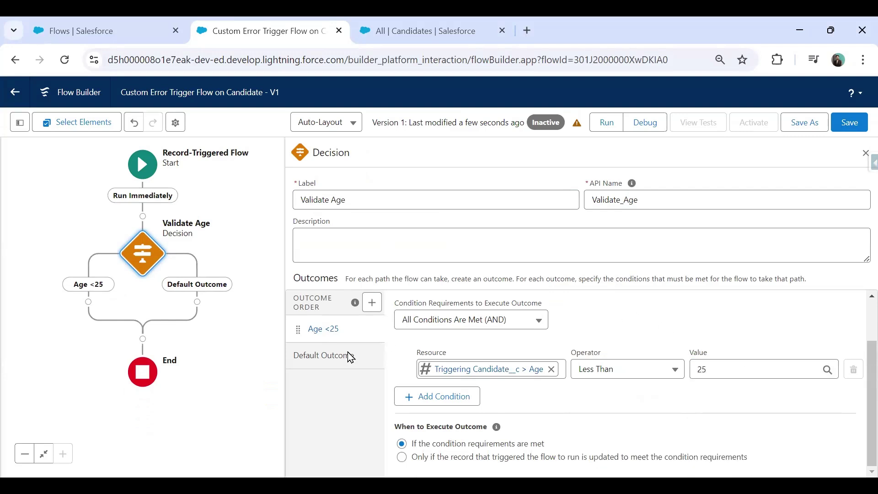
- Rename the default outcome to 'Age>=25'
{"action": "left_click", "coordinate": [321, 361]}
{"action": "left_click", "coordinate": [444, 338]}
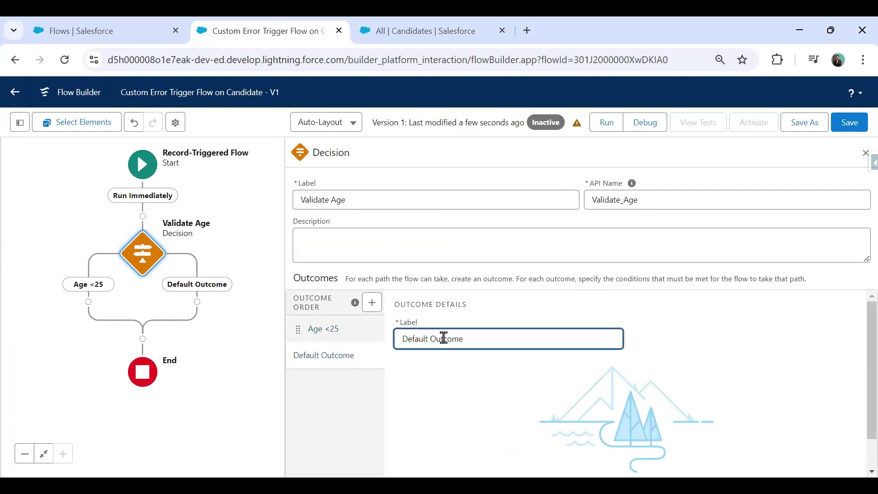
{"action": "key", "text": "BackSpace"}
{"action": "key", "text": "BackSpace"}
{"action": "key", "text": "BackSpace"}
{"action": "key", "text": "BackSpace"}
{"action": "key", "text": "BackSpace"}
{"action": "key", "text": "BackSpace"}
{"action": "key", "text": "BackSpace"}
{"action": "key", "text": "BackSpace"}
{"action": "key", "text": "BackSpace"}
{"action": "key", "text": "BackSpace"}
{"action": "key", "text": "BackSpace"}
{"action": "key", "text": "Delete"}
{"action": "key", "text": "Delete"}
{"action": "key", "text": "Delete"}
{"action": "key", "text": "Delete"}
{"action": "type", "text": "Age>=25"}
- Review both outcomes, save the flow, and close the decision editor
{"action": "left_click", "coordinate": [654, 373]}
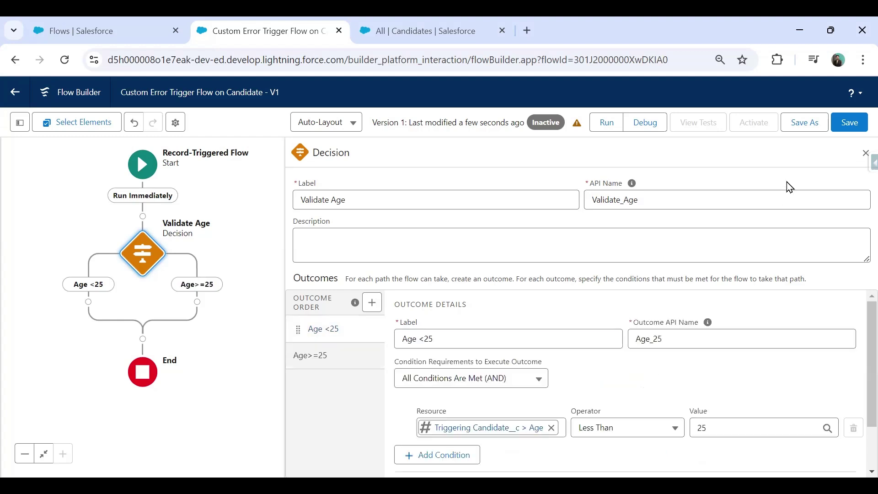
{"action": "left_click", "coordinate": [324, 357]}
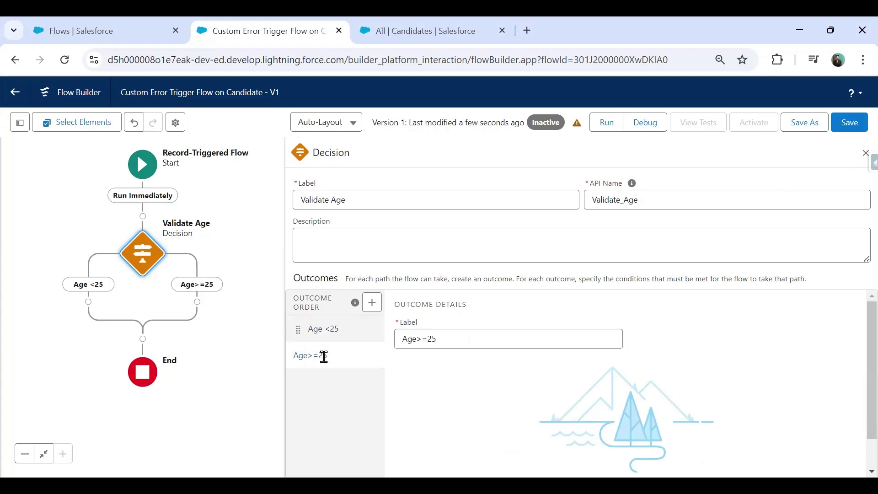
{"action": "left_click", "coordinate": [329, 329]}
{"action": "left_click", "coordinate": [323, 357]}
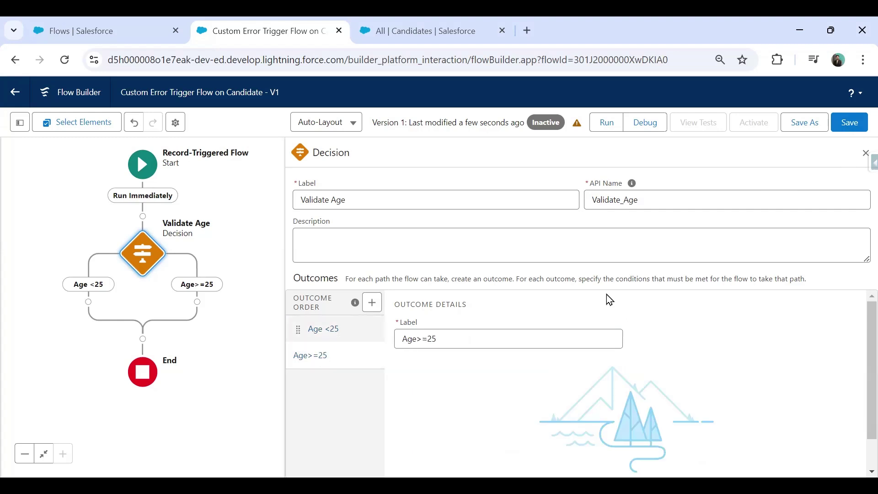
{"action": "left_click", "coordinate": [855, 122]}
{"action": "left_click", "coordinate": [863, 159]}
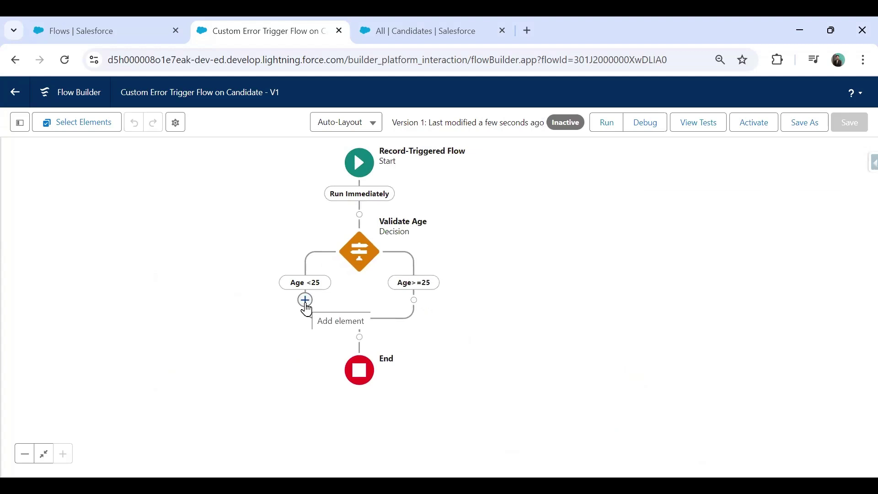
- Add a Custom Error element on the Age <25 branch
{"action": "left_click", "coordinate": [306, 301]}
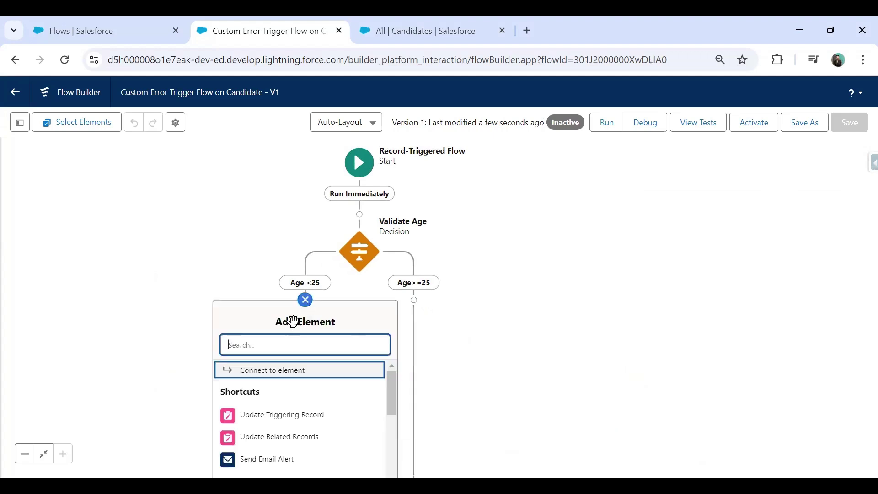
{"action": "type", "text": "cus"}
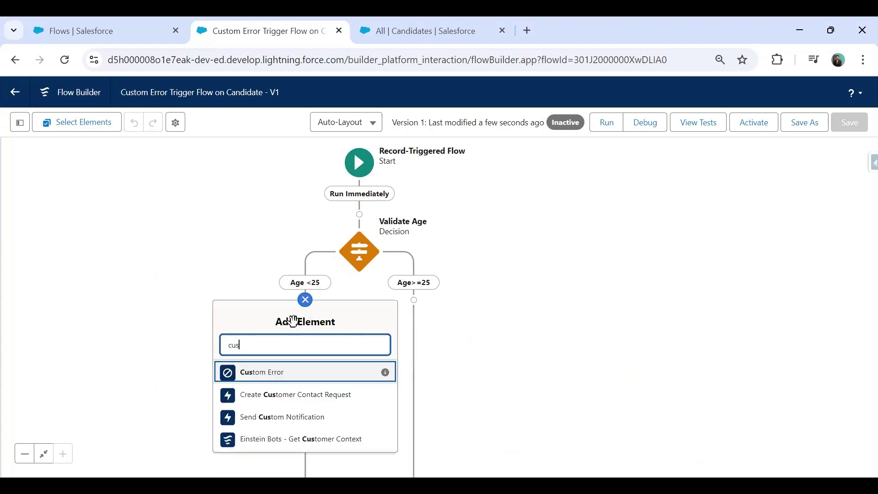
{"action": "mouse_move", "coordinate": [386, 376]}
{"action": "left_click", "coordinate": [264, 377]}
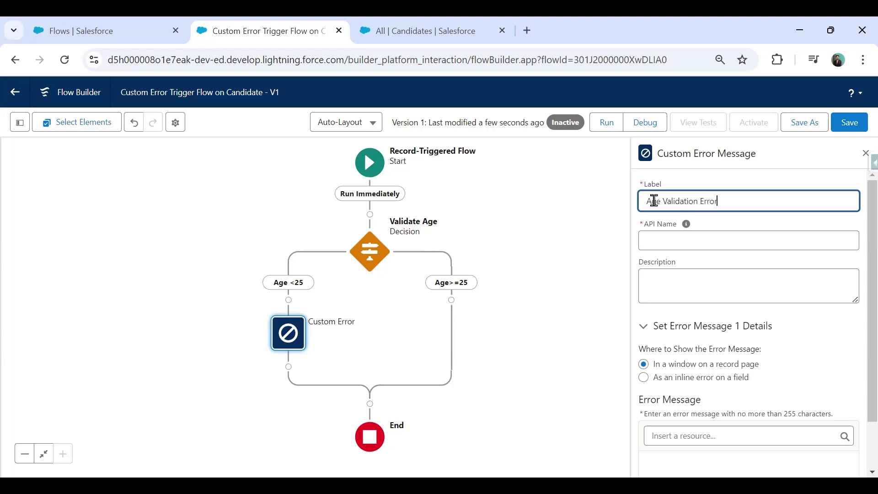
- Label the error 'Age Validation Error' and show it inline on Date Of Birth
{"action": "type", "text": "Age Validation Error"}
{"action": "left_click", "coordinate": [708, 259]}
{"action": "scroll", "coordinate": [693, 270], "scroll_direction": "down", "scroll_amount": 1}
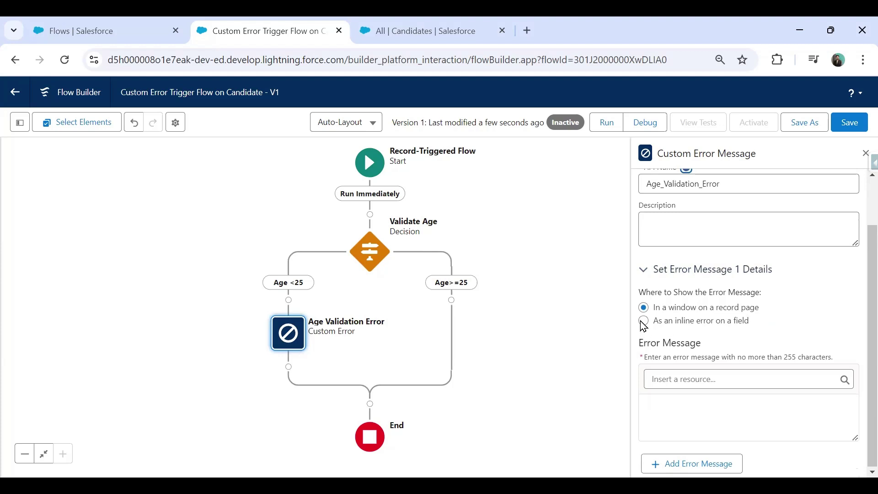
{"action": "left_click", "coordinate": [642, 321]}
{"action": "left_click", "coordinate": [682, 350]}
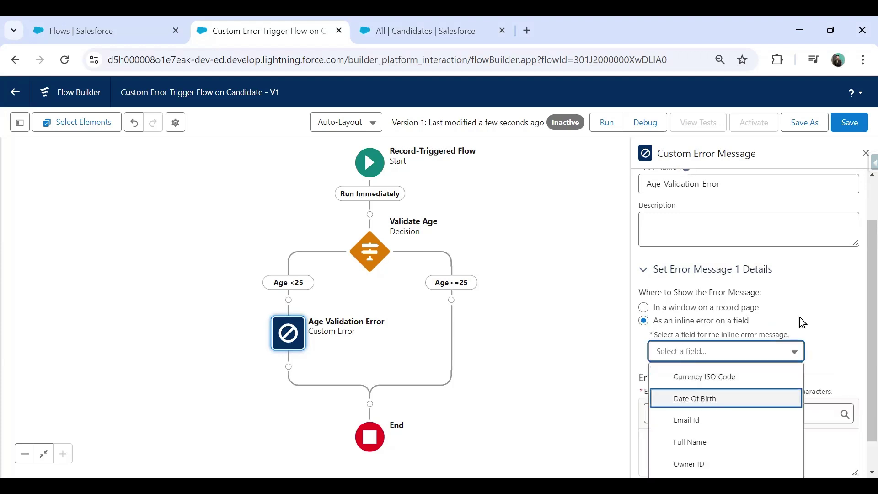
{"action": "left_click", "coordinate": [731, 398]}
- Write the error message 'Age Cannot be less than 25.'
{"action": "left_click", "coordinate": [699, 412]}
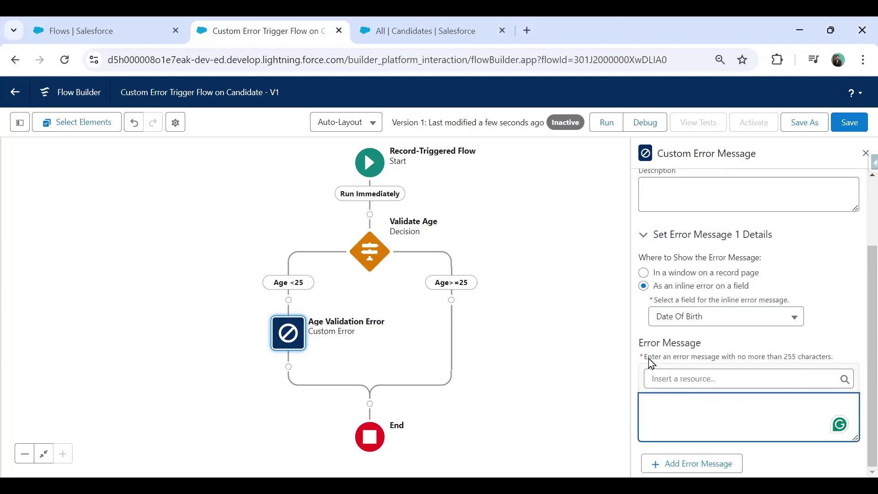
{"action": "left_click_drag", "start_coordinate": [648, 358], "coordinate": [817, 365]}
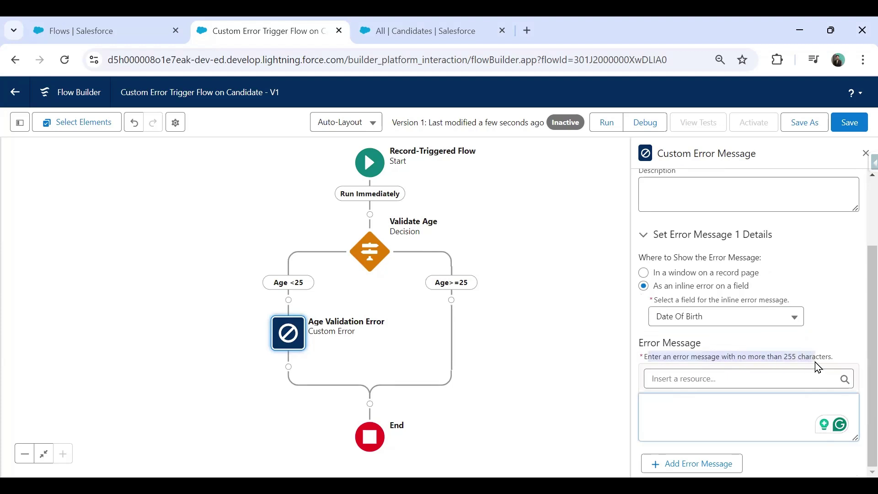
{"action": "left_click", "coordinate": [684, 413]}
{"action": "type", "text": "Age Cannot be less then"}
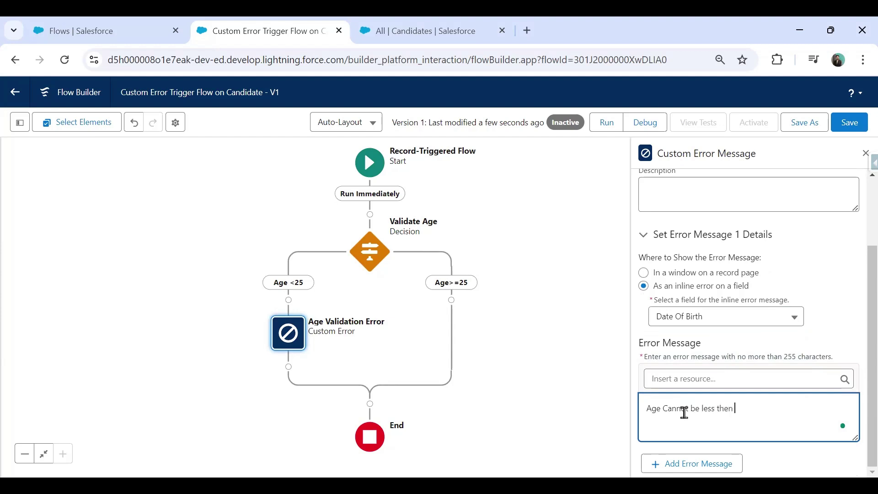
{"action": "type", "text": " 25"}
{"action": "key", "text": "ctrl+a"}
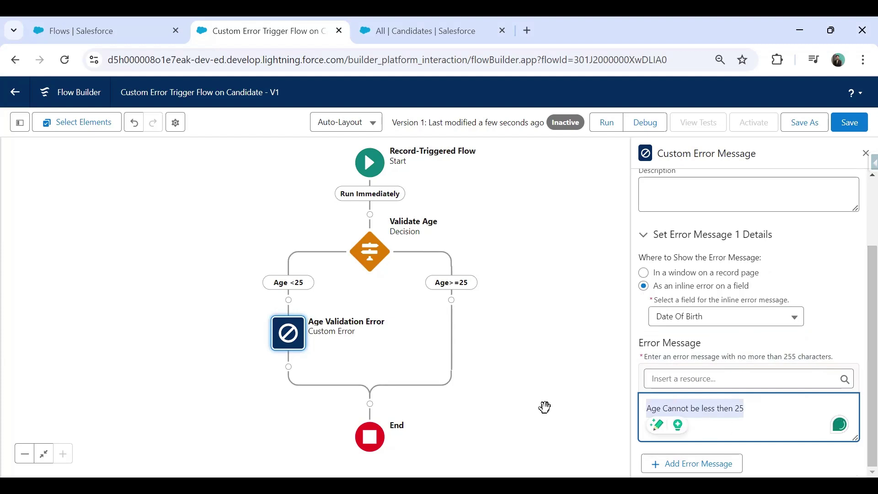
{"action": "left_click", "coordinate": [594, 384]}
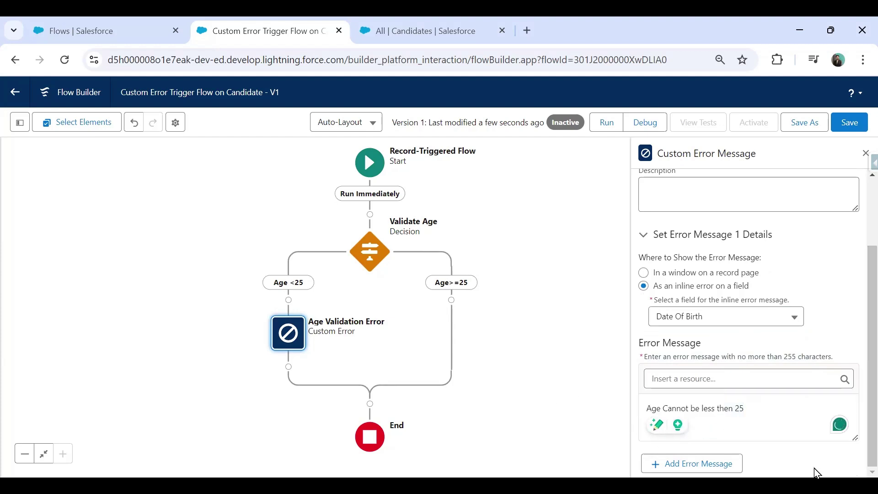
{"action": "mouse_move", "coordinate": [722, 407]}
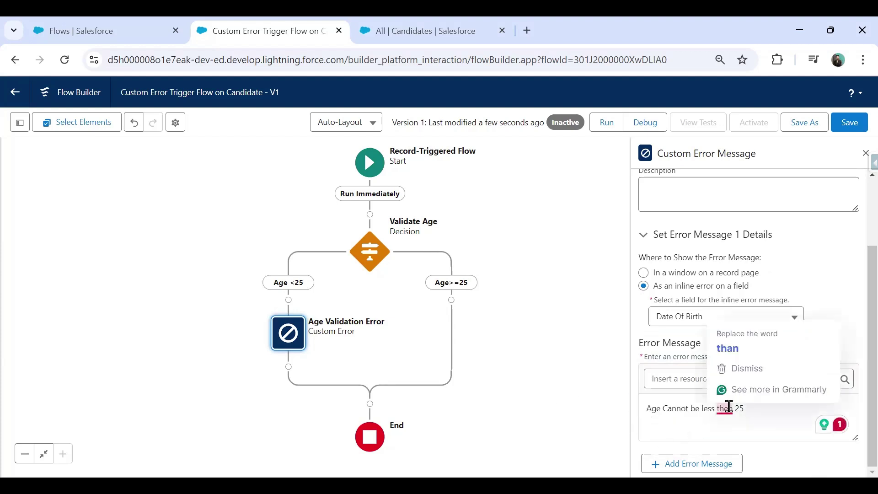
{"action": "left_click", "coordinate": [727, 349]}
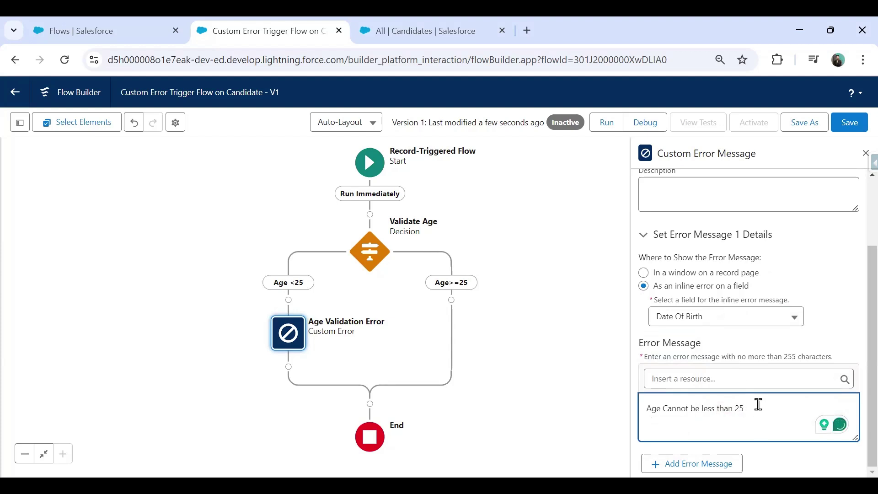
- Remove the extra second error message, review the first one, and save the flow
{"action": "left_click", "coordinate": [709, 465]}
{"action": "scroll", "coordinate": [796, 357], "scroll_direction": "up", "scroll_amount": 1}
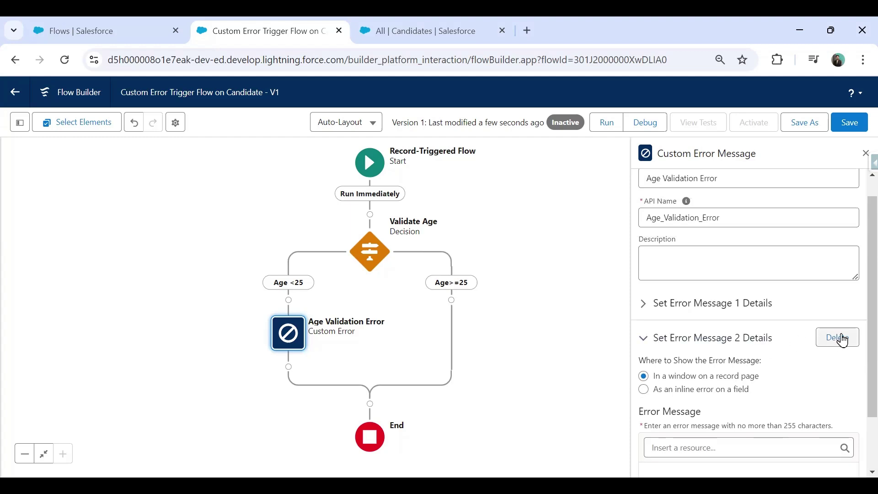
{"action": "left_click", "coordinate": [839, 336]}
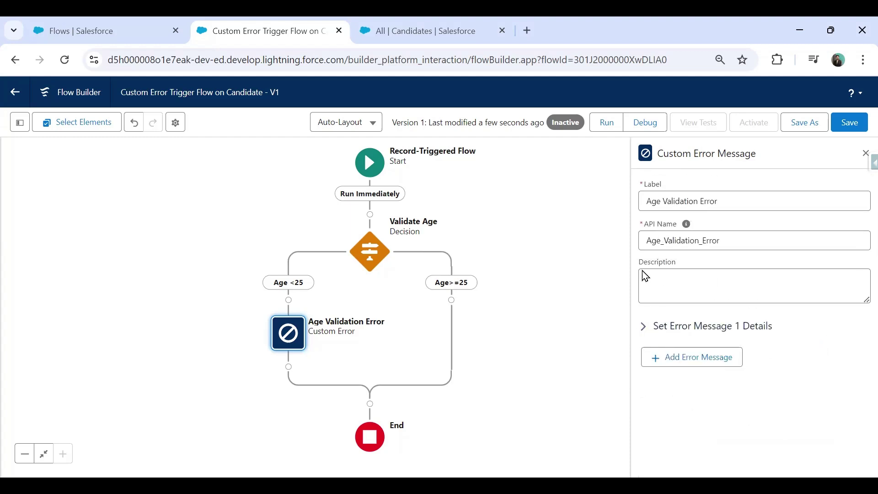
{"action": "left_click", "coordinate": [642, 326]}
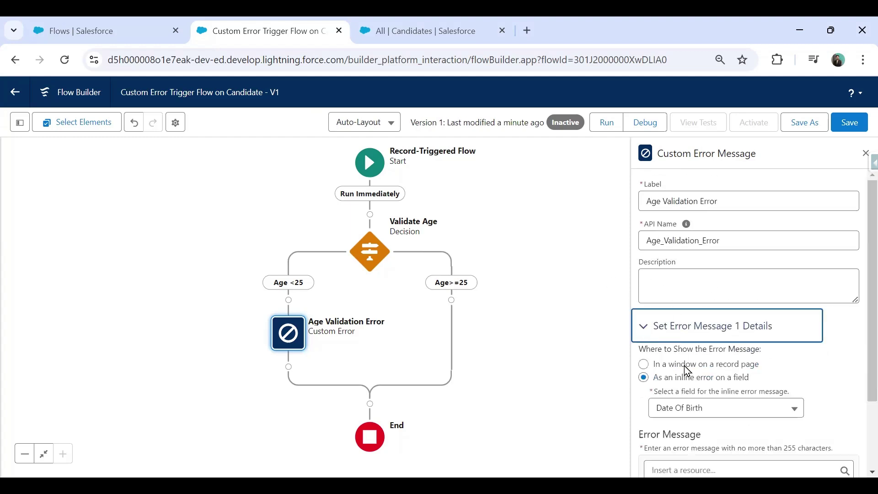
{"action": "scroll", "coordinate": [699, 421], "scroll_direction": "down", "scroll_amount": 2}
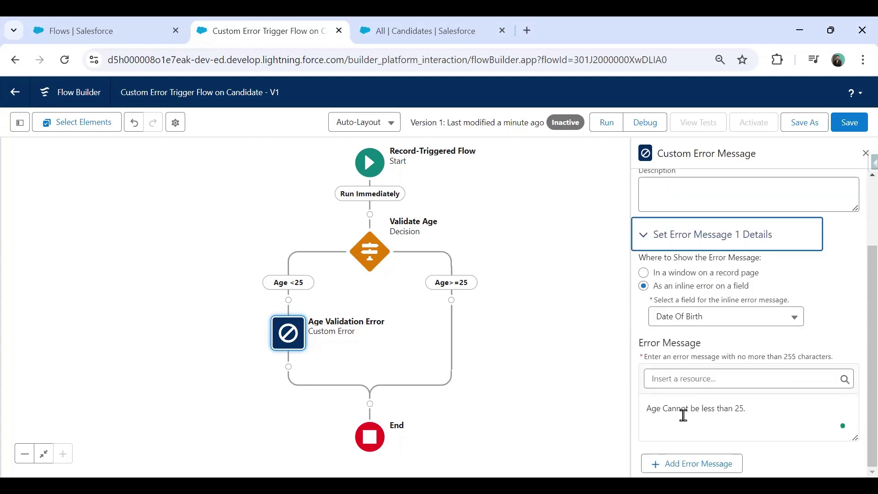
{"action": "left_click_drag", "start_coordinate": [645, 408], "coordinate": [748, 409]}
{"action": "left_click", "coordinate": [587, 338]}
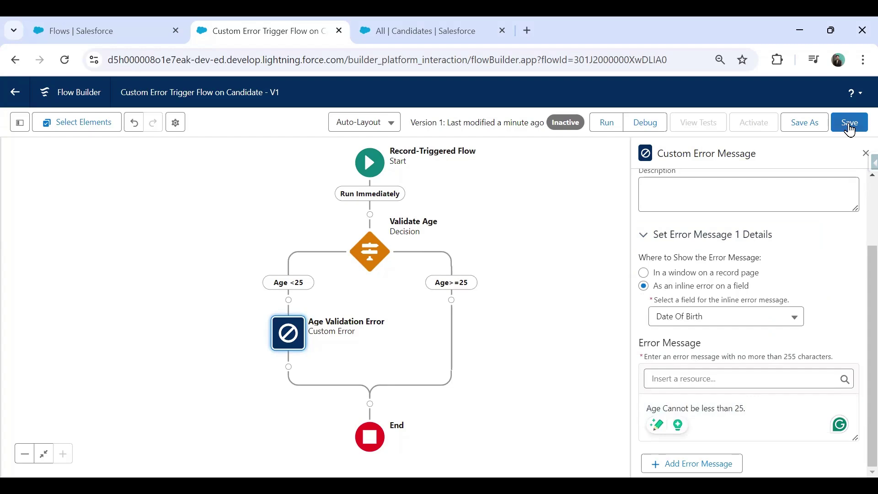
{"action": "left_click", "coordinate": [849, 126]}
- Close the error properties and check the Candidates list before returning to the flow
{"action": "left_click", "coordinate": [865, 154]}
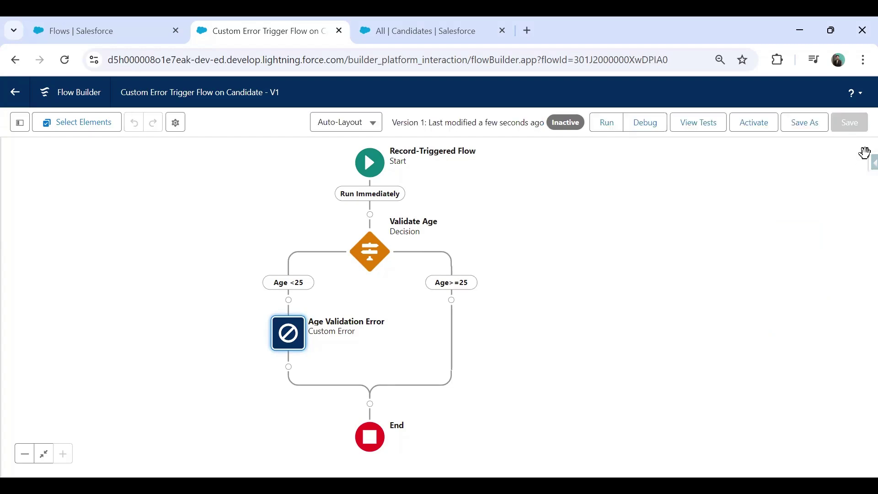
{"action": "left_click", "coordinate": [410, 20]}
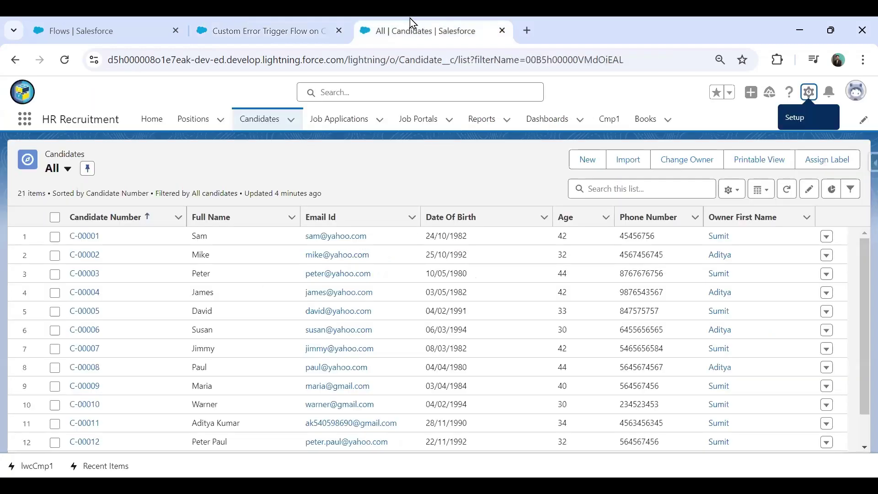
{"action": "left_click", "coordinate": [255, 22]}
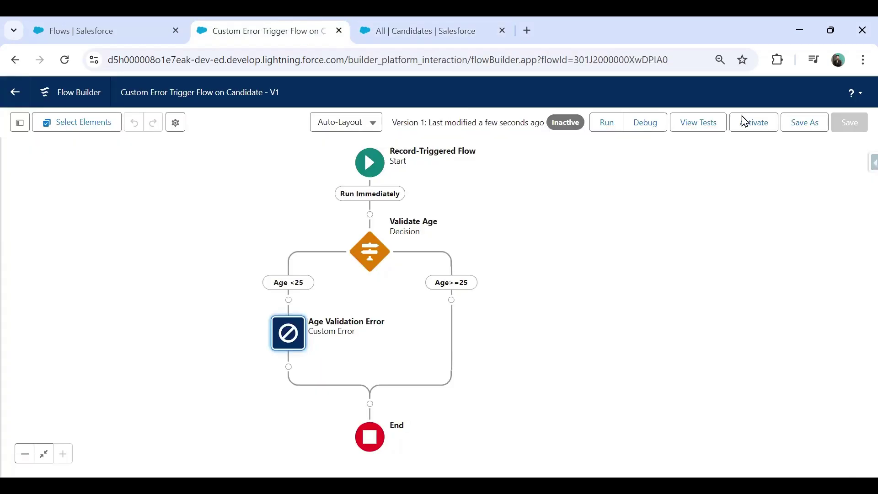
{"action": "left_click", "coordinate": [399, 21]}
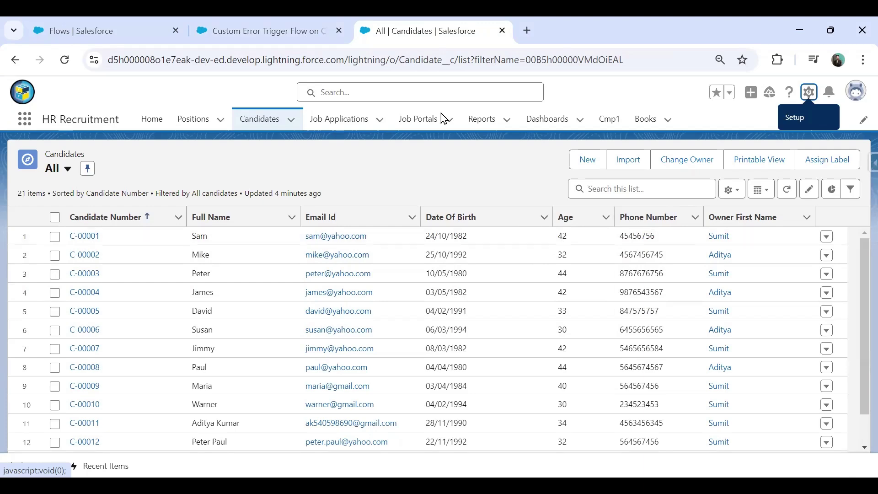
{"action": "left_click", "coordinate": [261, 32]}
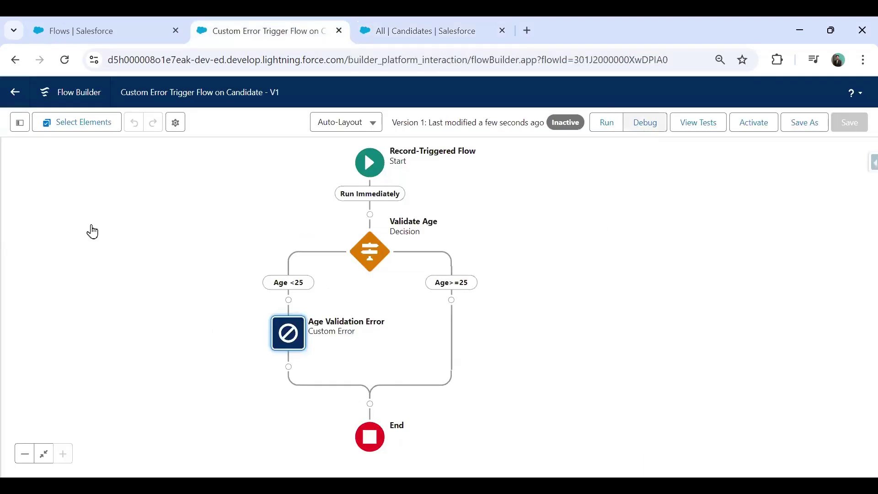
- Debug the flow with C-00001 as the triggering record
{"action": "left_click", "coordinate": [642, 123]}
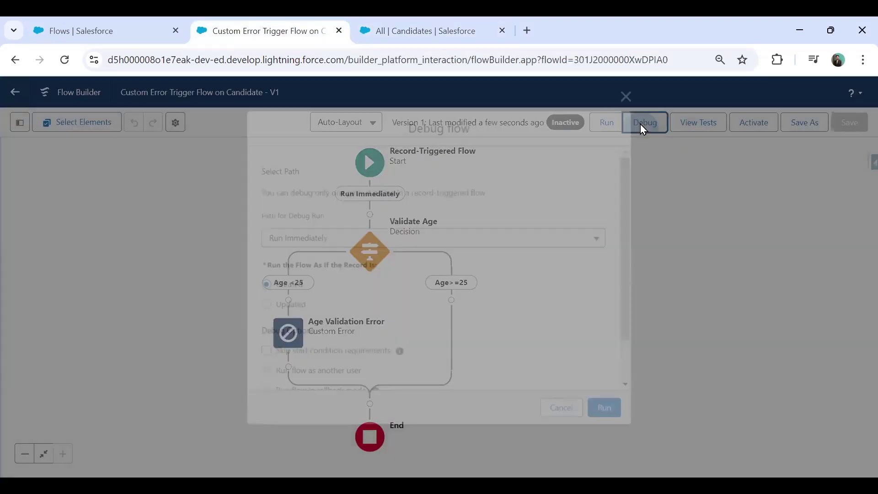
{"action": "scroll", "coordinate": [320, 284], "scroll_direction": "down", "scroll_amount": 3}
{"action": "left_click", "coordinate": [304, 340]}
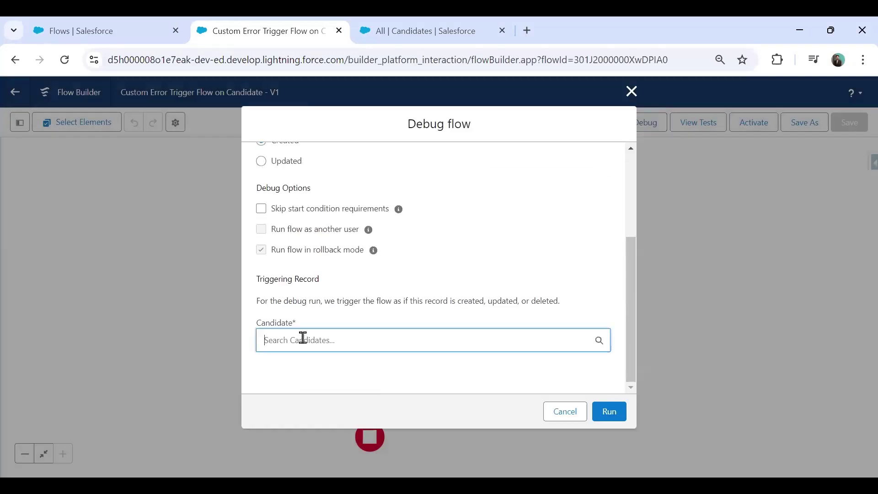
{"action": "left_click", "coordinate": [313, 371]}
{"action": "left_click", "coordinate": [608, 414]}
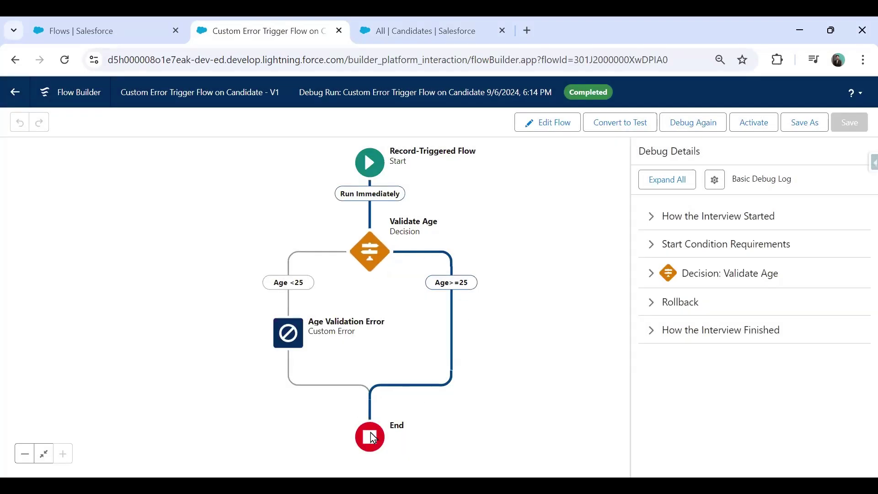
- Inline-edit C-00001's Date Of Birth to 24/10/2021 in the Candidates list and save
{"action": "left_click", "coordinate": [408, 31]}
{"action": "left_click", "coordinate": [542, 235]}
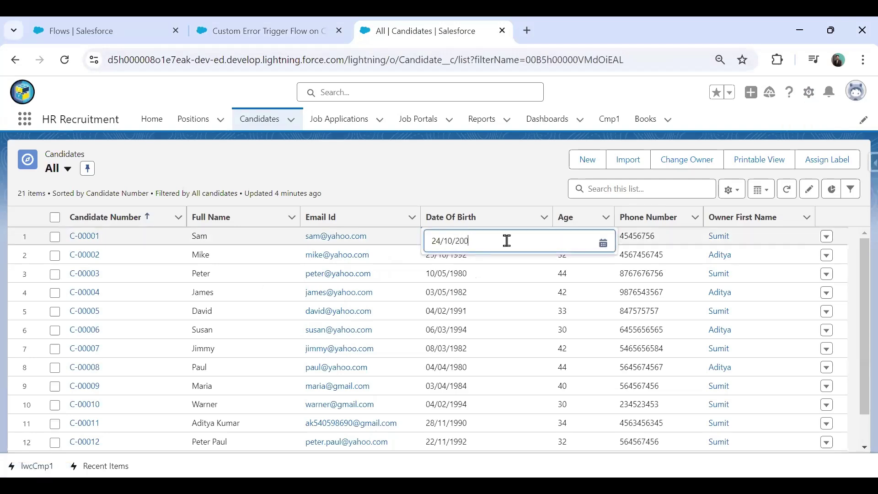
{"action": "type", "text": "2021"}
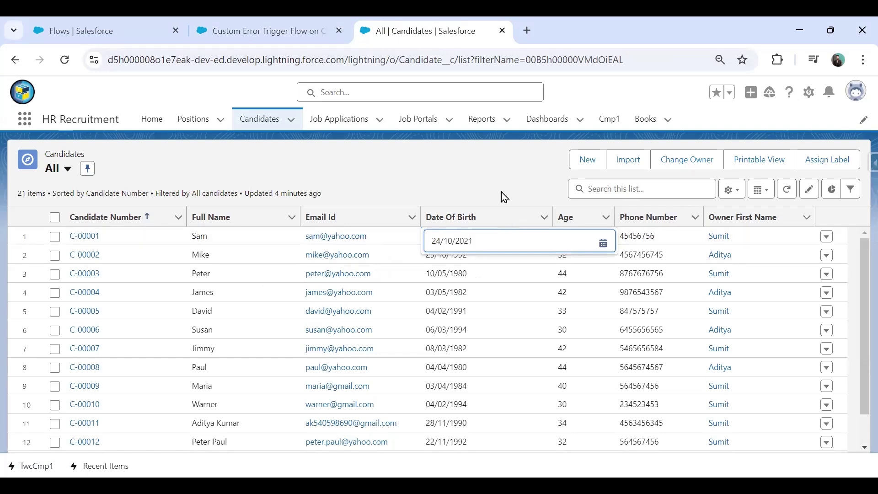
{"action": "left_click", "coordinate": [501, 191]}
{"action": "left_click", "coordinate": [470, 439]}
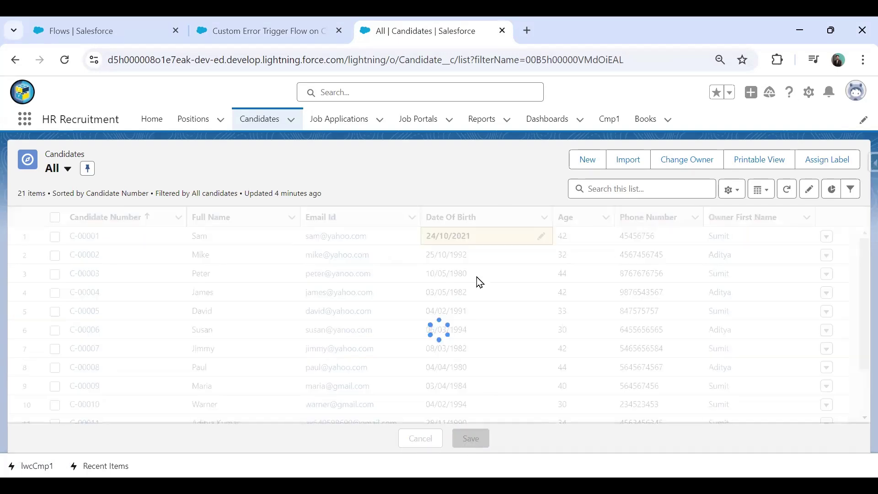
- Rerun the flow debug for C-00001 from Flow Builder
{"action": "left_click", "coordinate": [315, 35]}
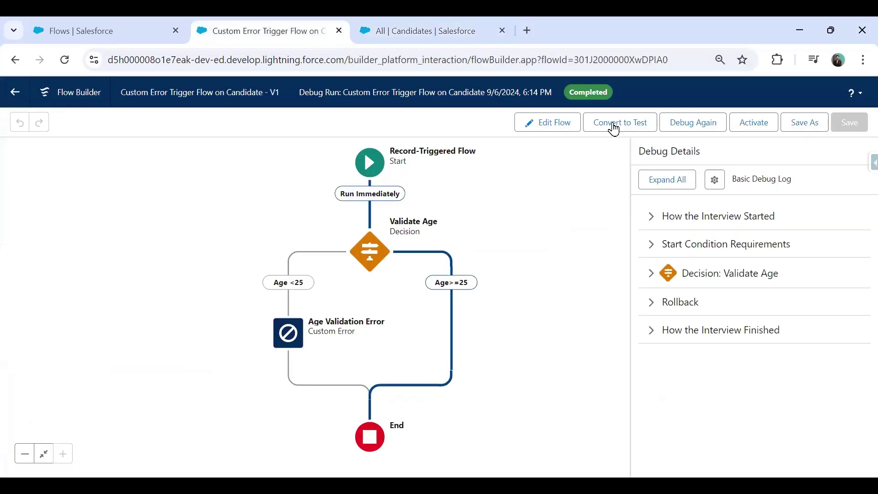
{"action": "left_click", "coordinate": [692, 124]}
{"action": "scroll", "coordinate": [375, 380], "scroll_direction": "down", "scroll_amount": 3}
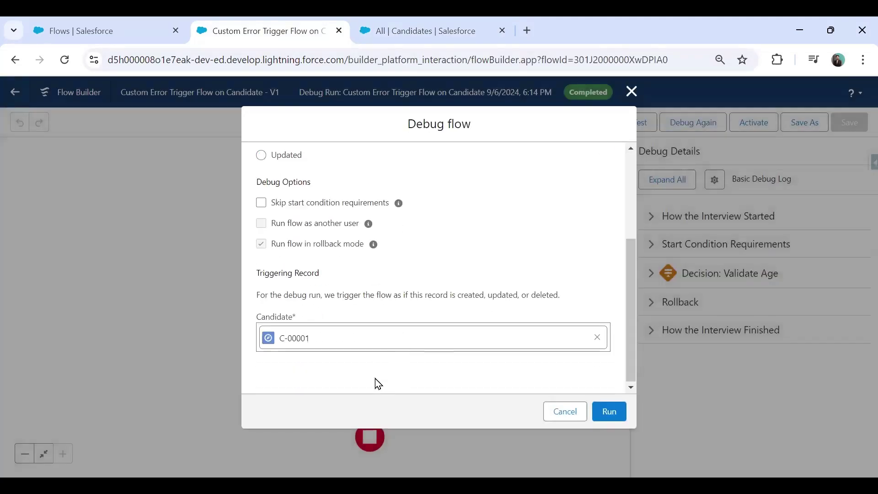
{"action": "left_click", "coordinate": [609, 412]}
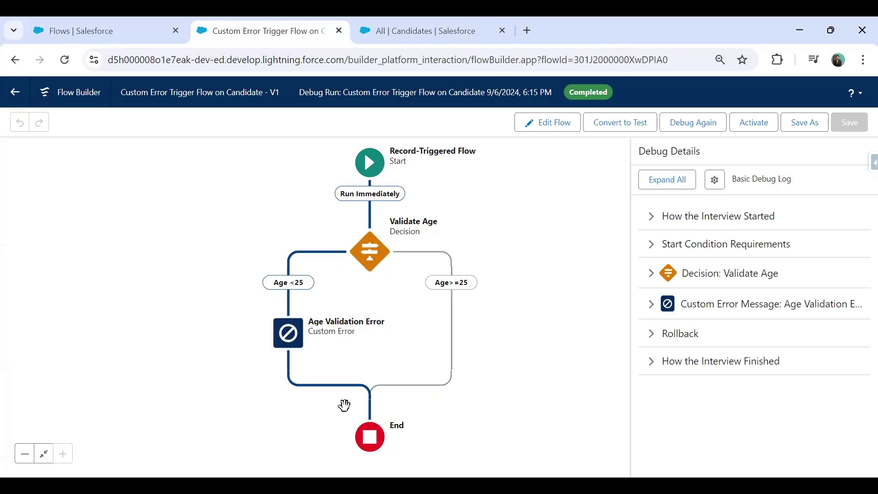
- Check the Date_Of_Birth__c custom error in debug details, activate the flow, and return to Candidates
{"action": "left_click", "coordinate": [650, 304]}
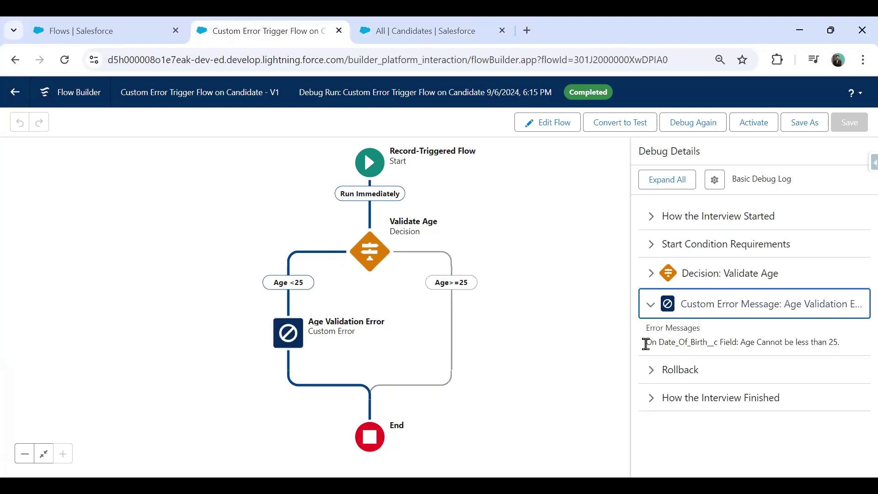
{"action": "left_click_drag", "start_coordinate": [649, 342], "coordinate": [836, 343]}
{"action": "left_click", "coordinate": [750, 344]}
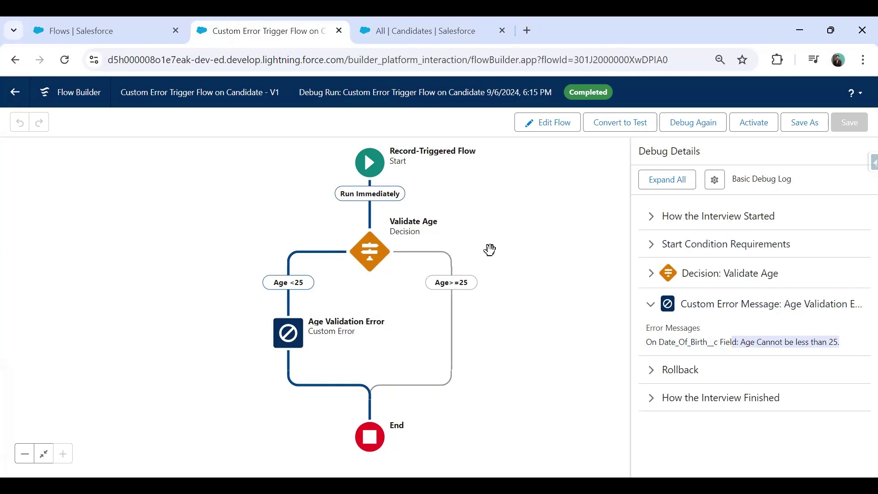
{"action": "left_click", "coordinate": [752, 123]}
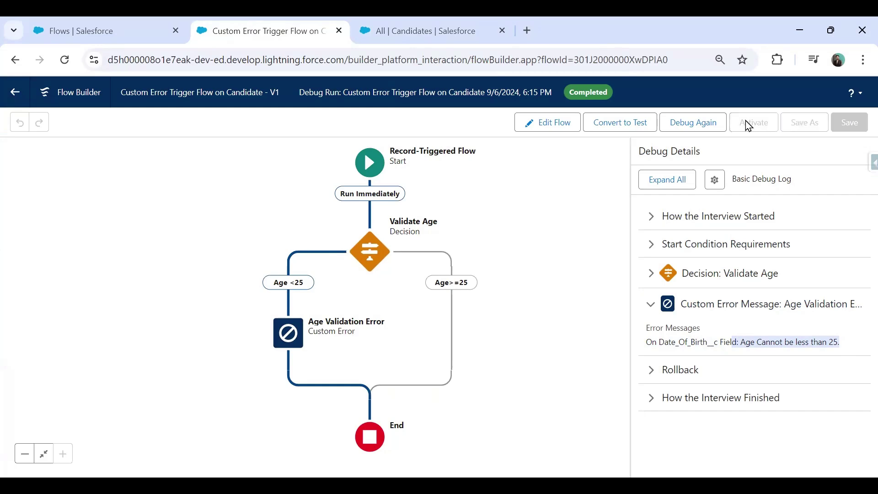
{"action": "left_click", "coordinate": [391, 29]}
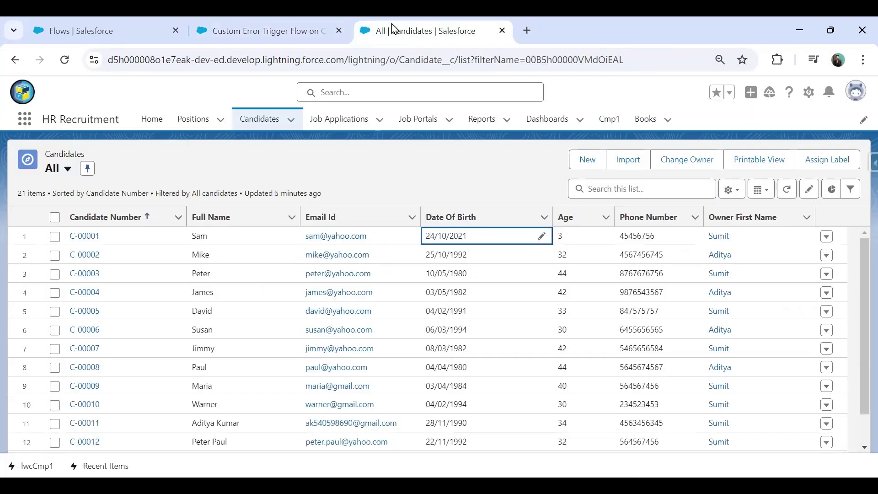
- Edit candidate C-00001 and save it with the 2021 birth date to trigger the inline Date Of Birth error
{"action": "left_click", "coordinate": [84, 236]}
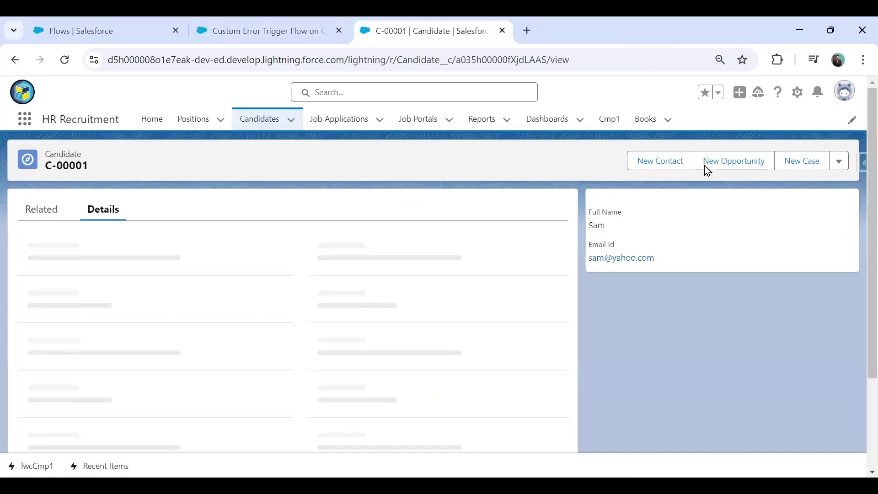
{"action": "left_click", "coordinate": [734, 159]}
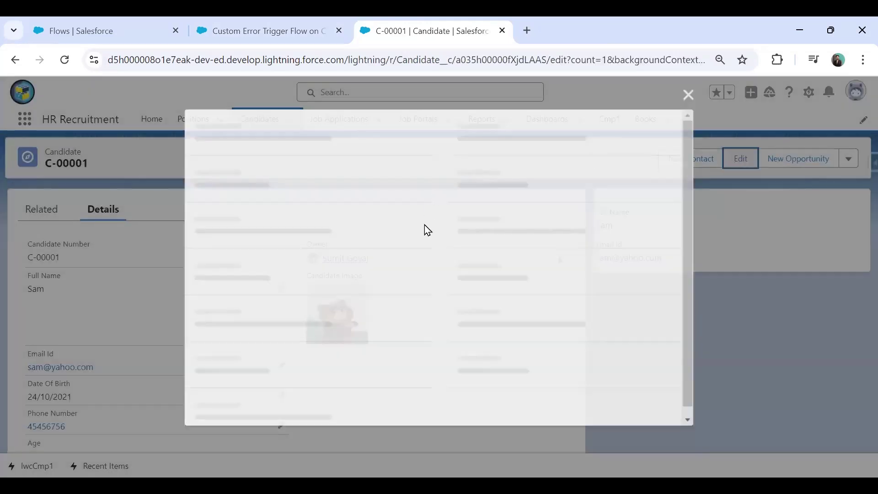
{"action": "scroll", "coordinate": [313, 355], "scroll_direction": "down", "scroll_amount": 3}
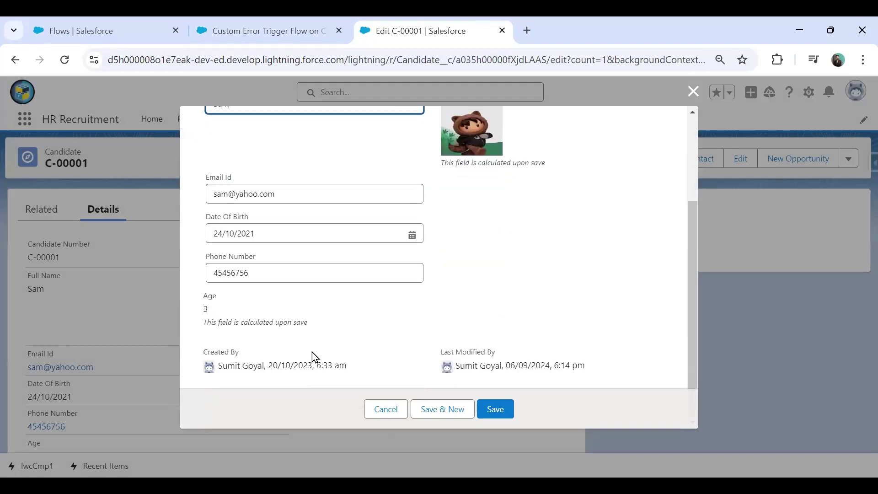
{"action": "left_click", "coordinate": [500, 410]}
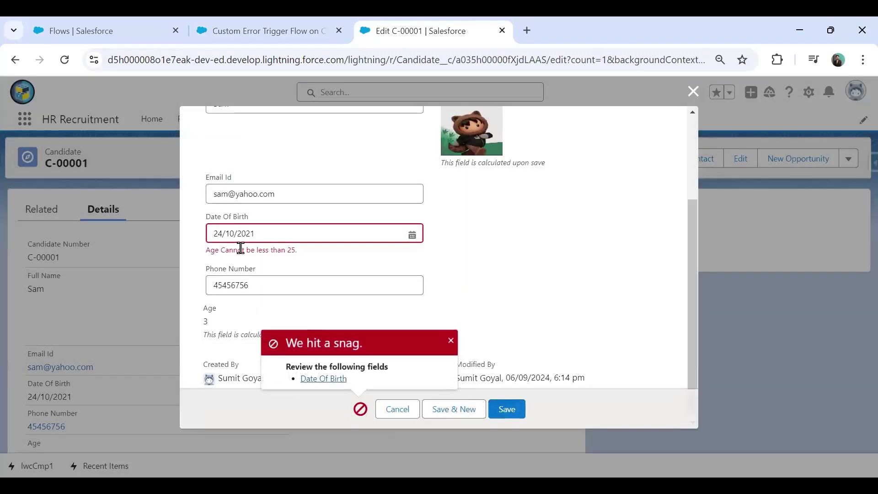
{"action": "left_click", "coordinate": [283, 232]}
{"action": "key", "text": "BackSpace"}
{"action": "key", "text": "BackSpace"}
{"action": "key", "text": "BackSpace"}
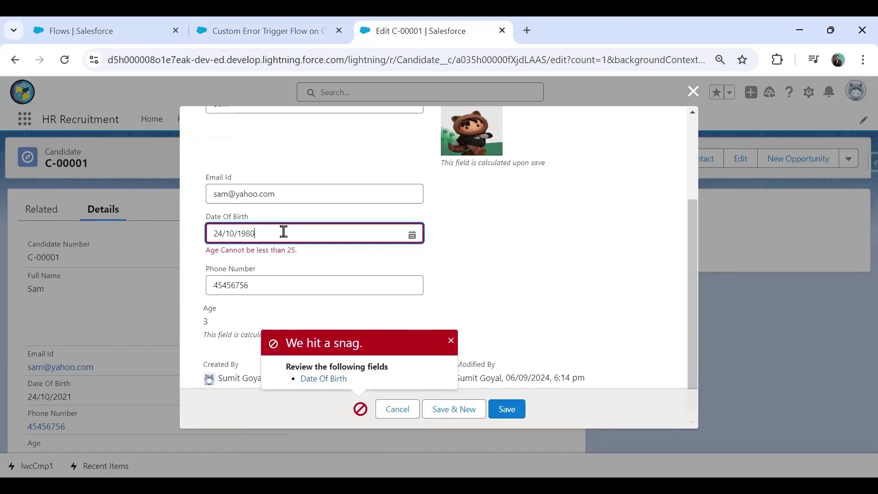
{"action": "left_click", "coordinate": [504, 412]}
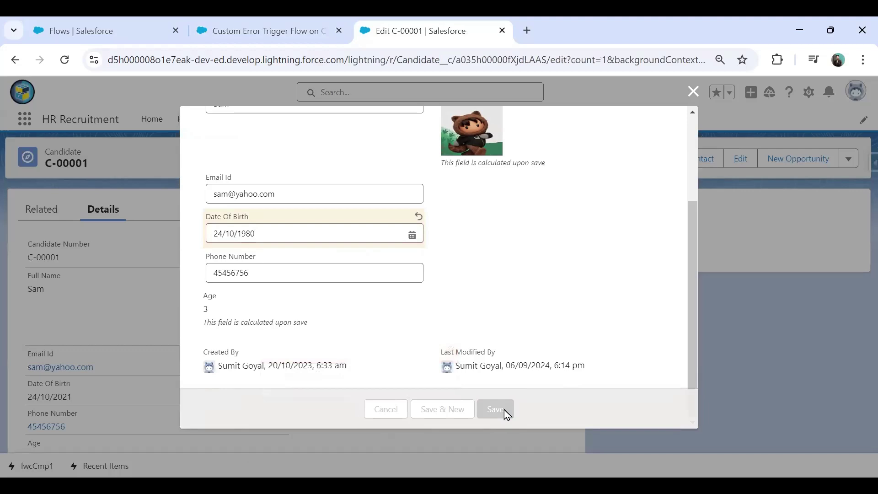